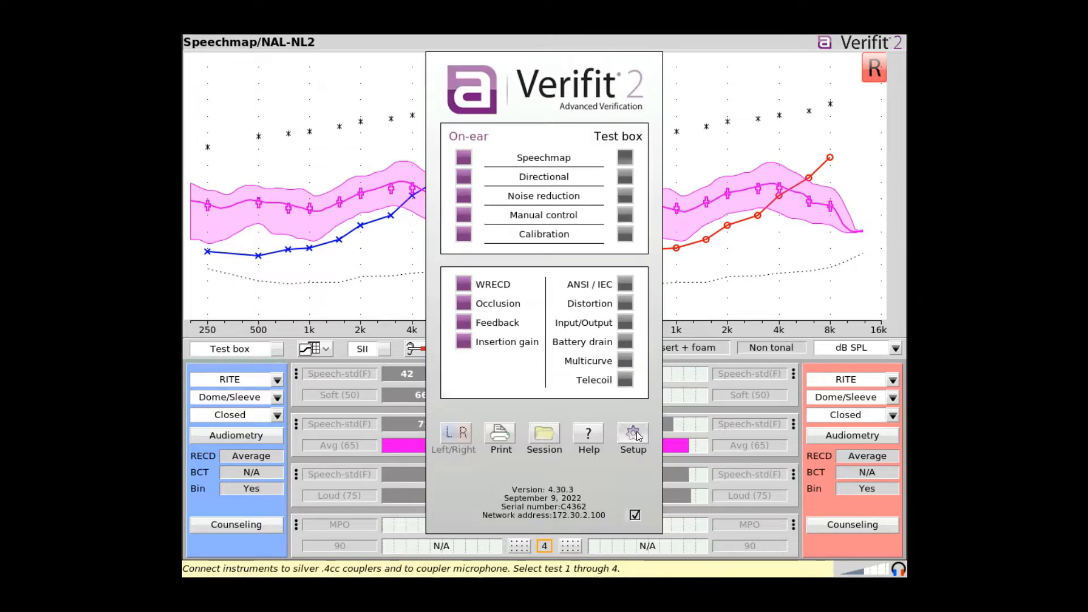
left_click(637, 433)
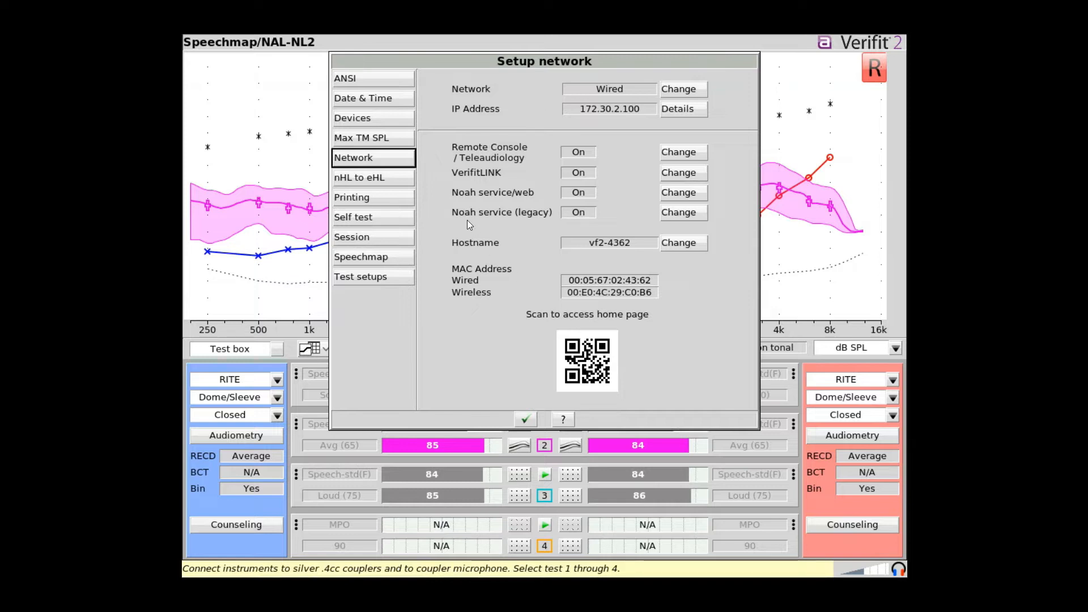
left_click(406, 82)
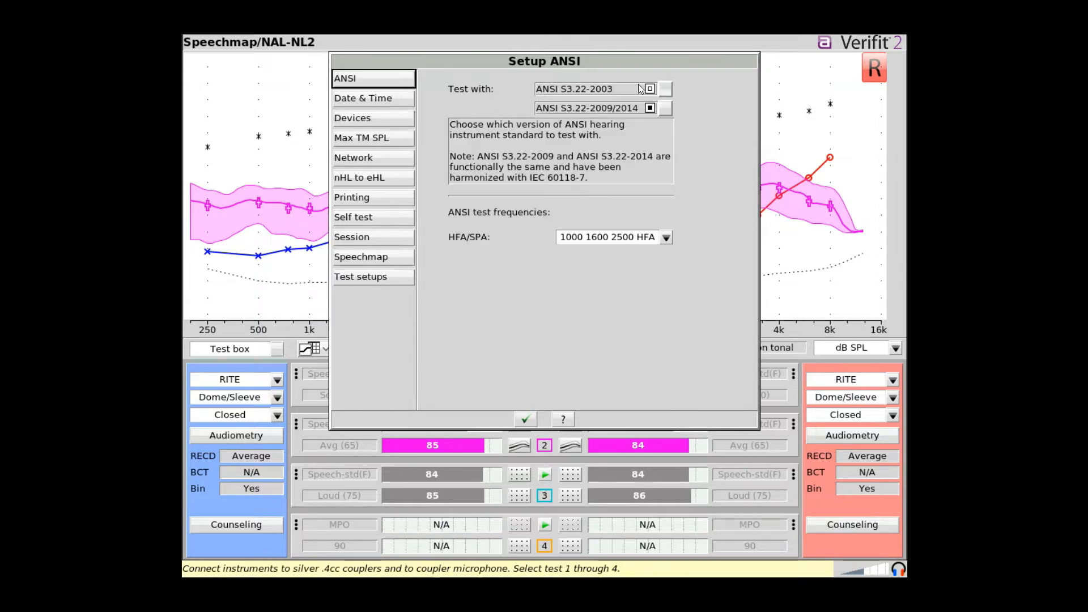
left_click(654, 90)
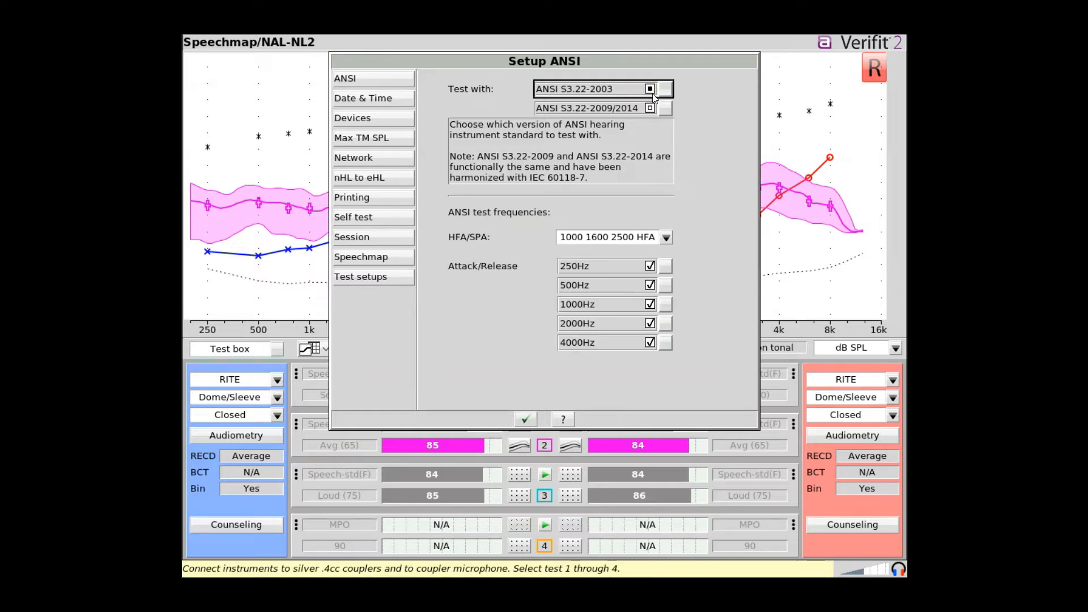
left_click(654, 110)
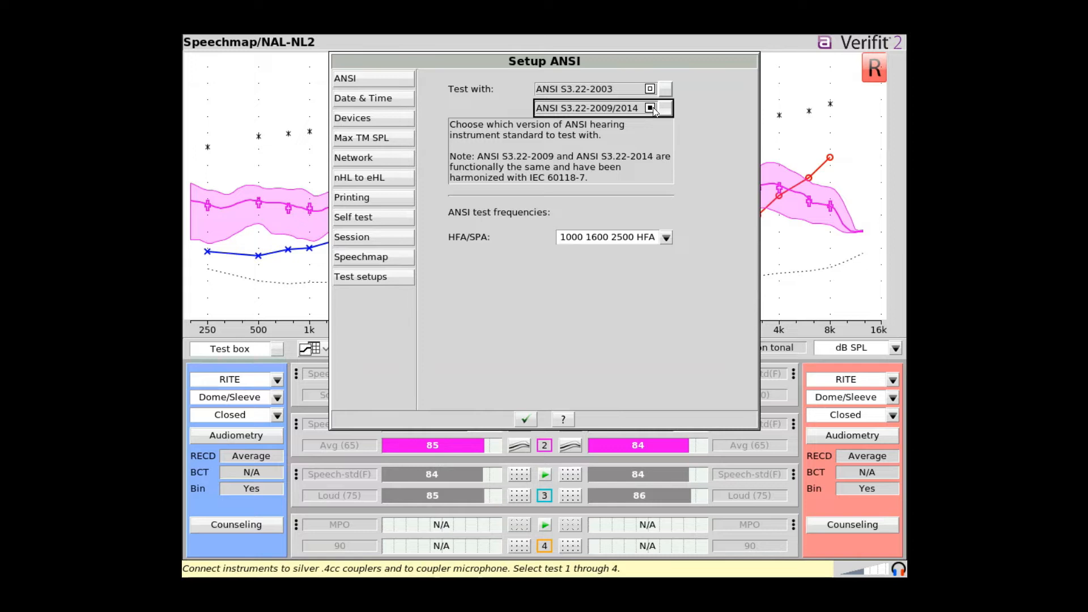
left_click(667, 238)
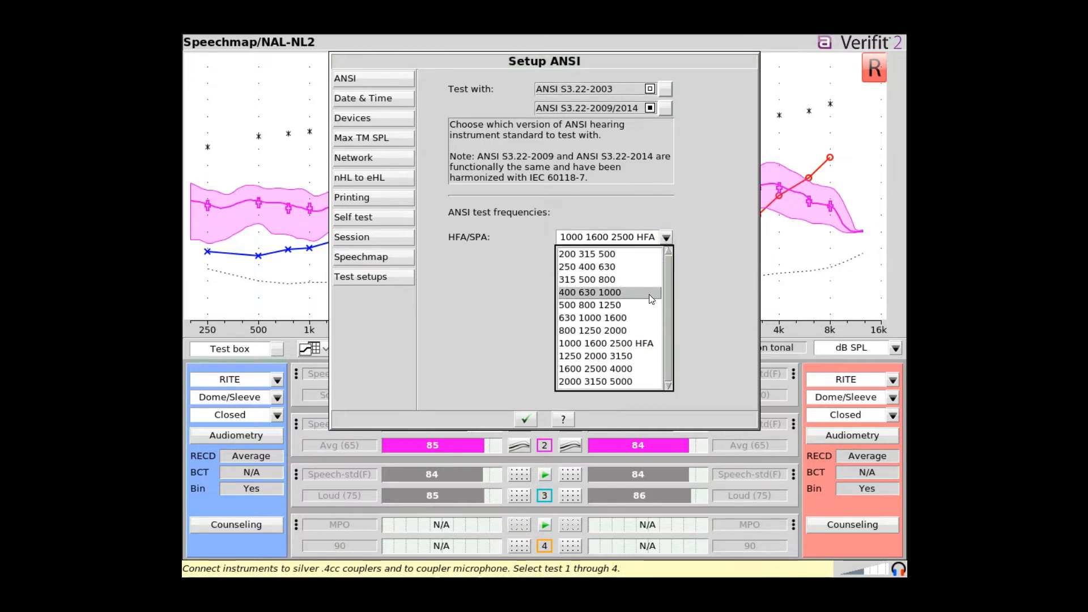
left_click(643, 344)
Step: Set the weekly calibration day to Tuesday in the date and time setup
left_click(383, 97)
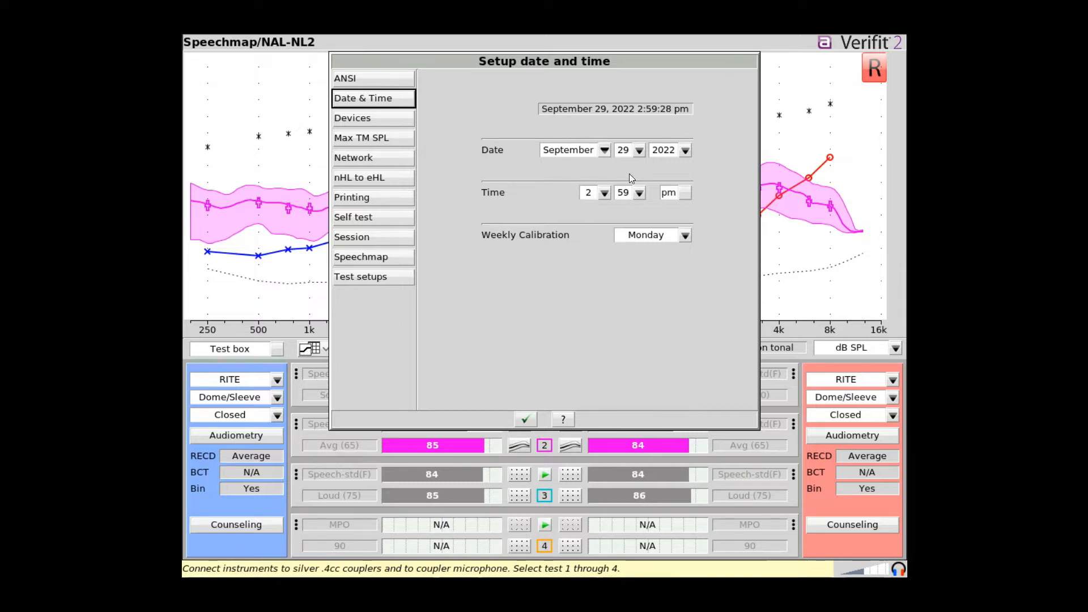
left_click(683, 239)
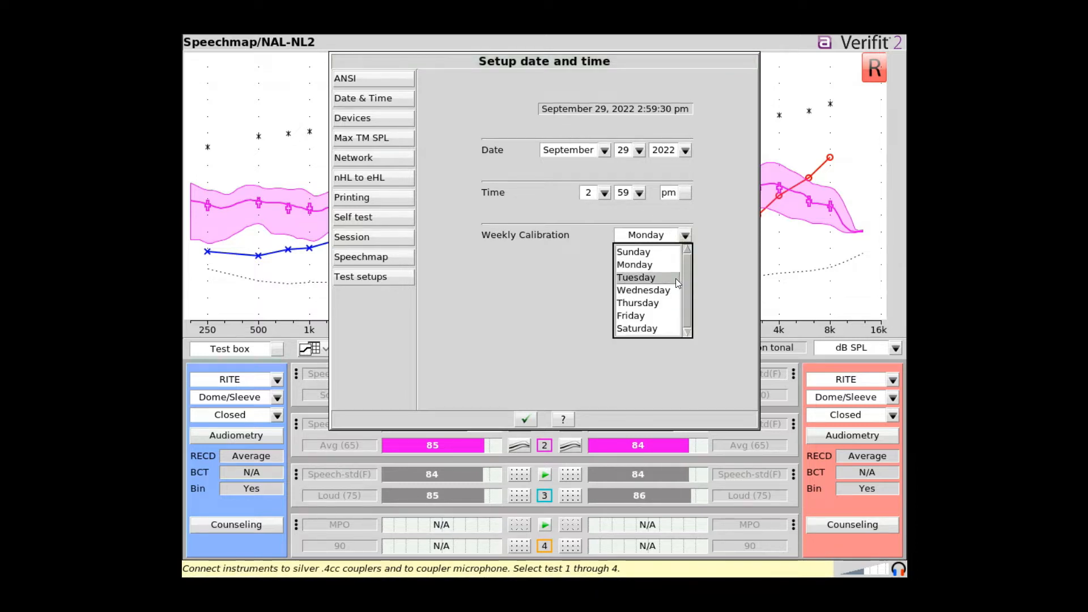
left_click(674, 279)
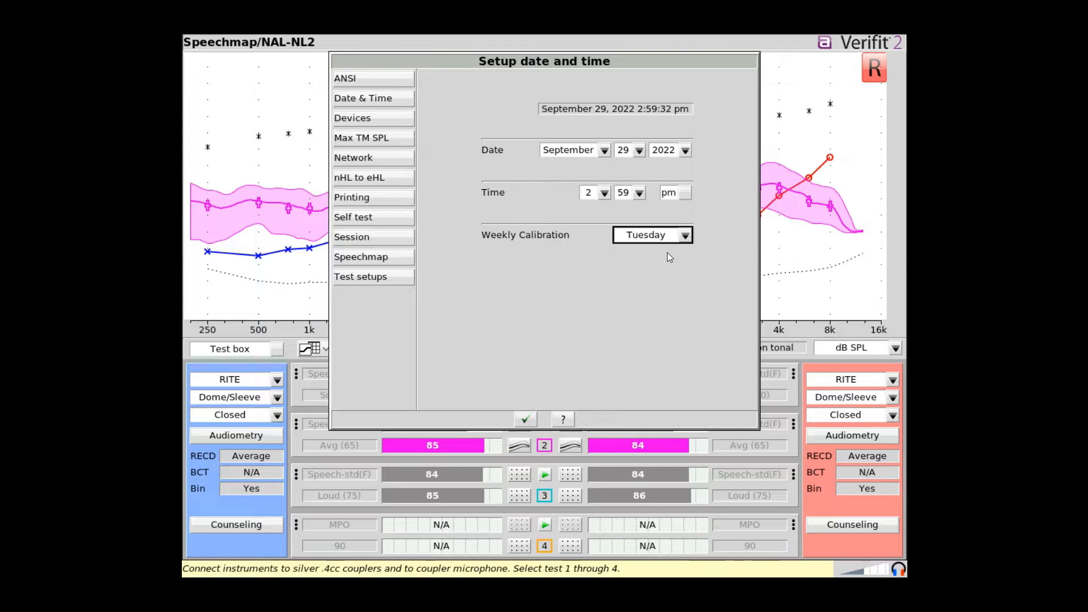
Step: Look through the device settings and choose English as the display language
left_click(372, 117)
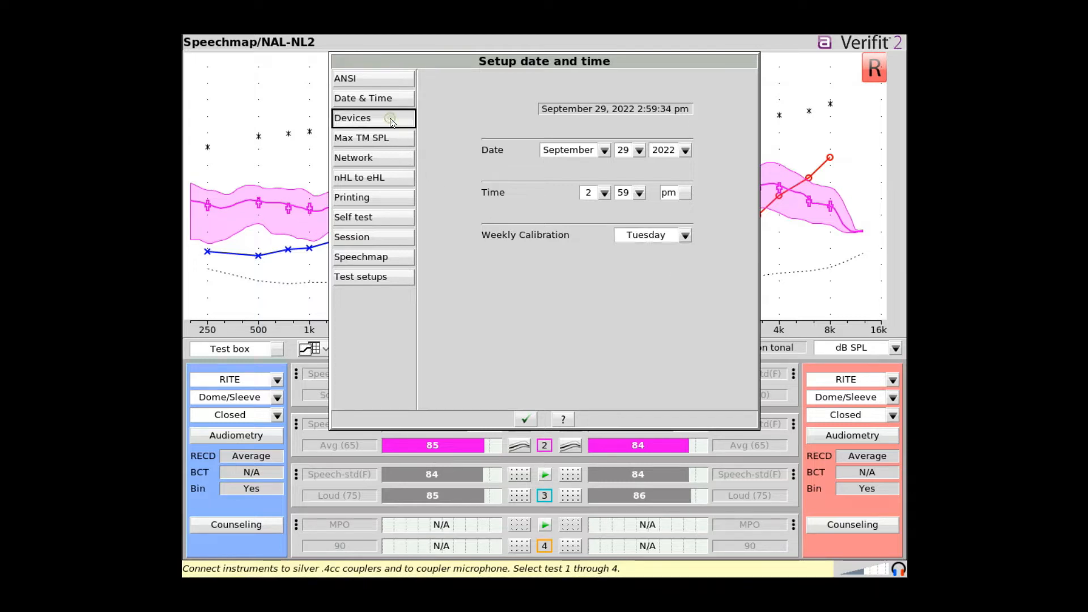
left_click(493, 93)
left_click(537, 91)
left_click(577, 90)
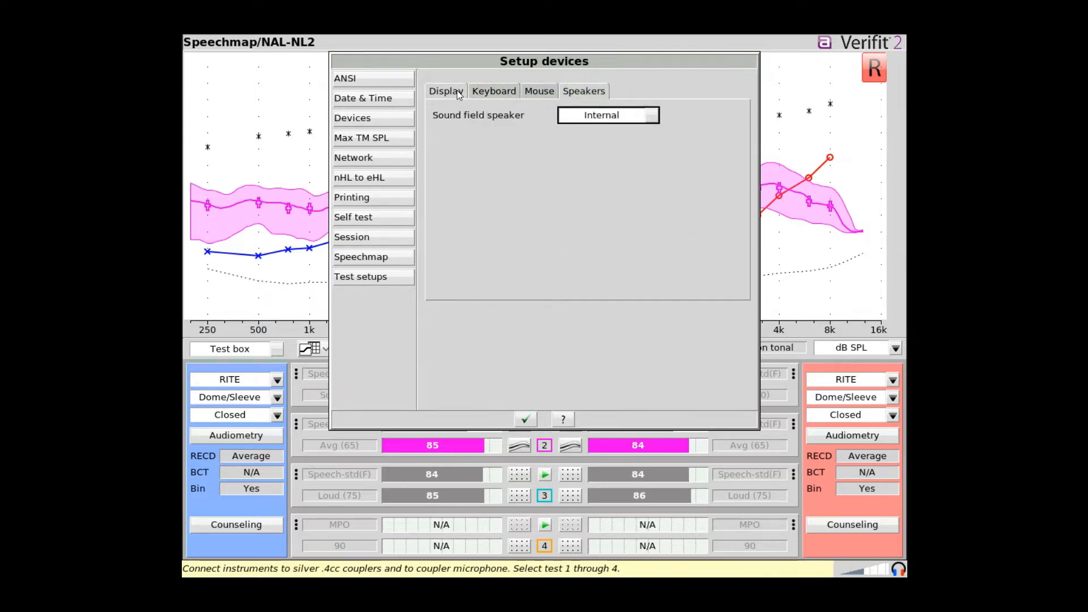
left_click(457, 90)
left_click(630, 116)
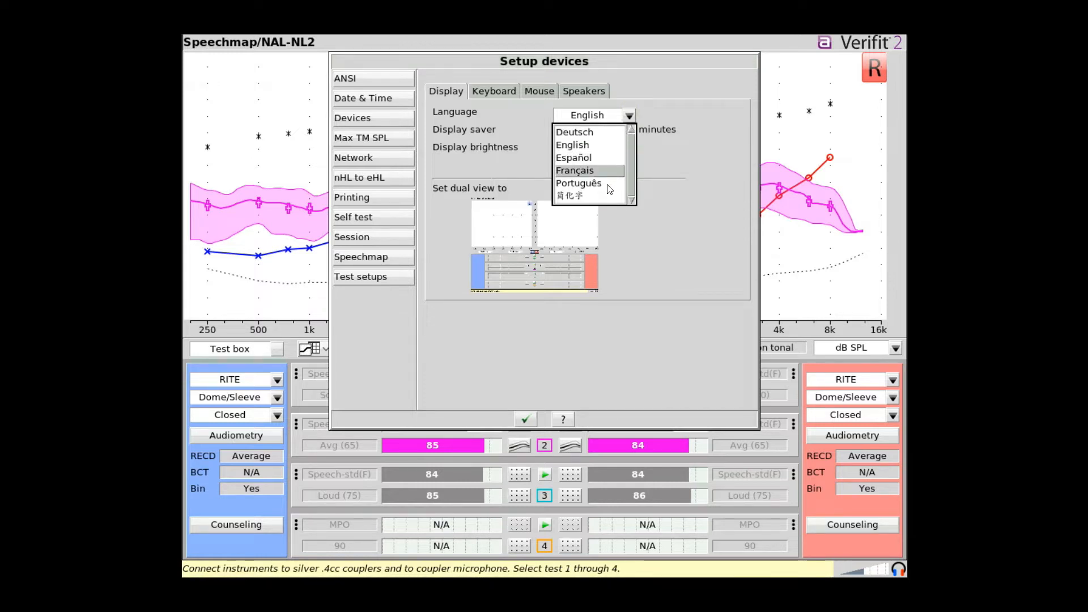
left_click(599, 145)
Step: Set the display saver to 90 minutes and the display brightness to 84
left_click(624, 134)
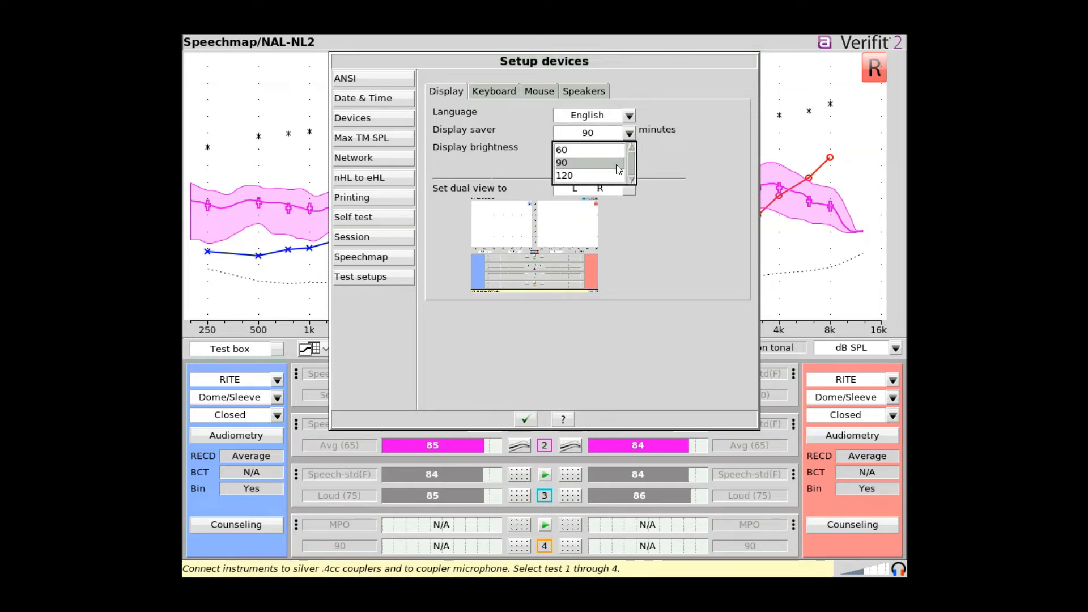
left_click(520, 161)
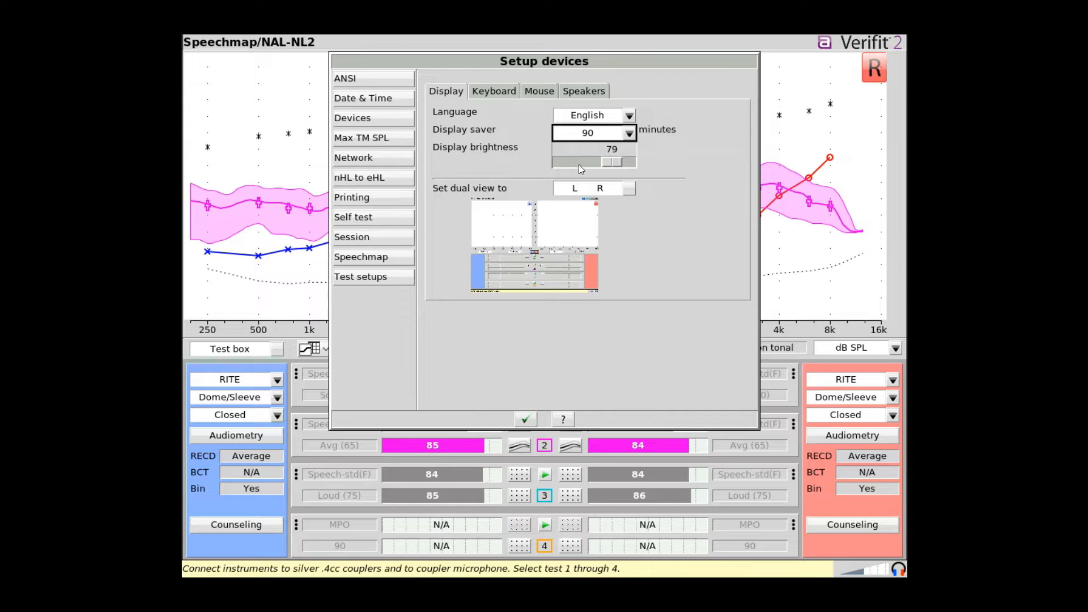
mouse_move(609, 161)
left_mouse_down()
mouse_move(580, 163)
mouse_move(612, 161)
left_mouse_up()
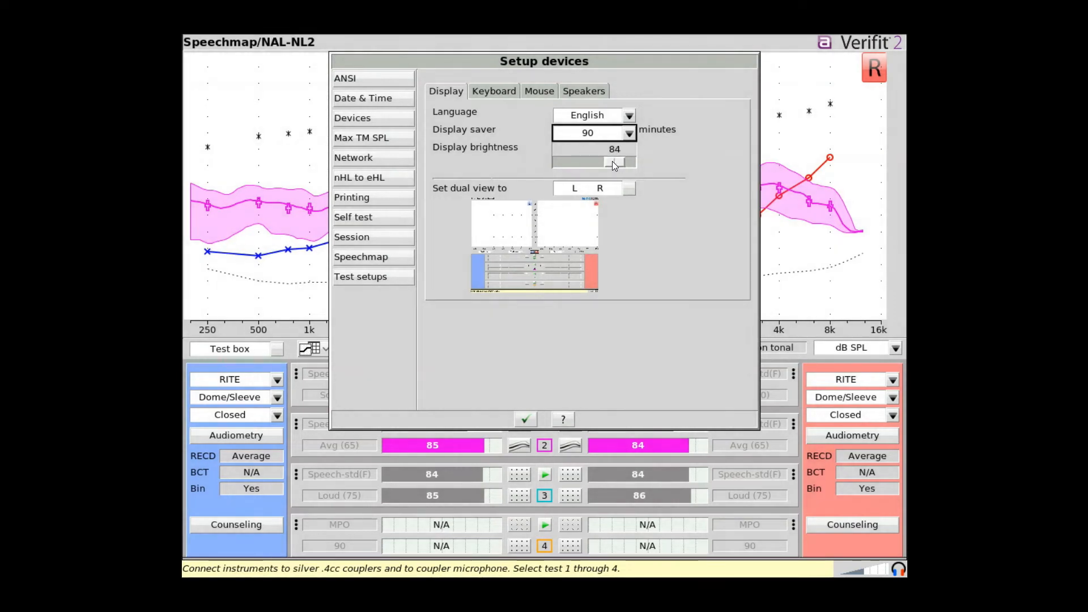
Step: Try switching the dual view order to R L and revert the change instead of rebooting
left_click(631, 188)
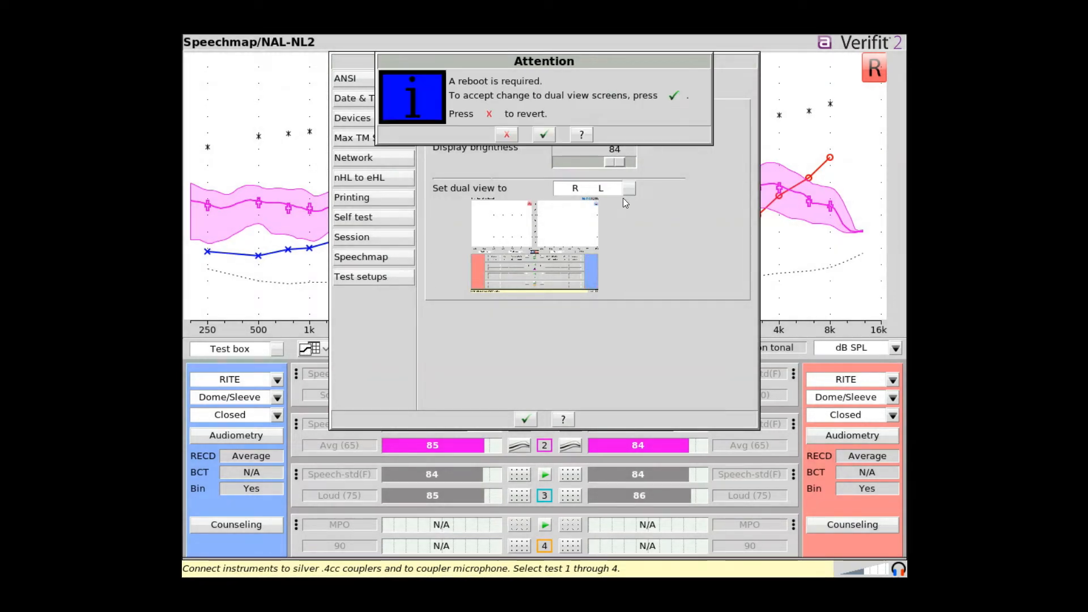
left_click(506, 140)
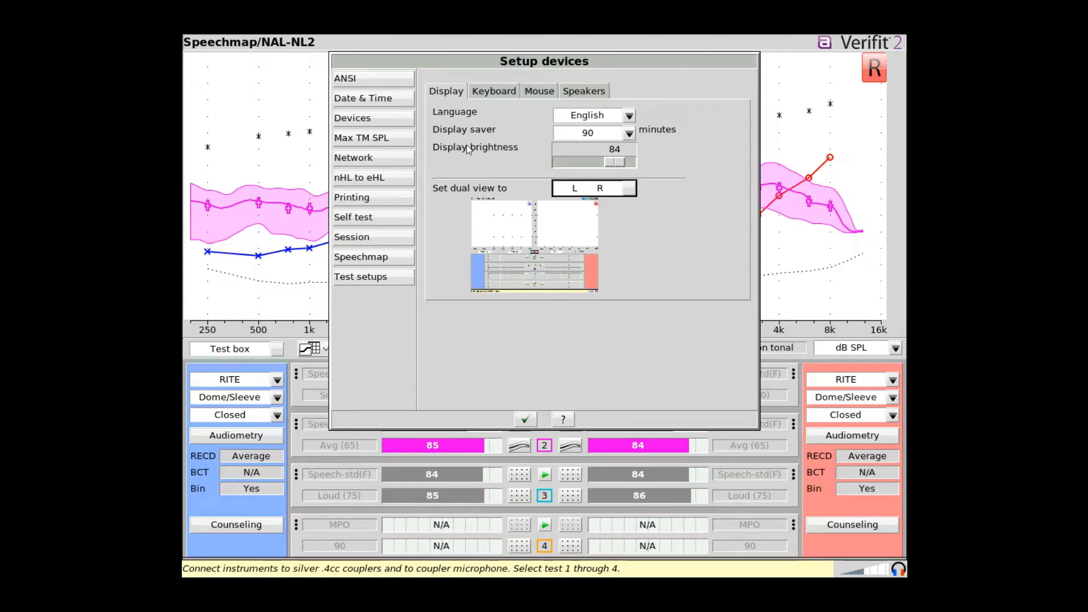
Step: Review the available keyboard layouts and the mouse pointer speed choices in the device setup
left_click(498, 95)
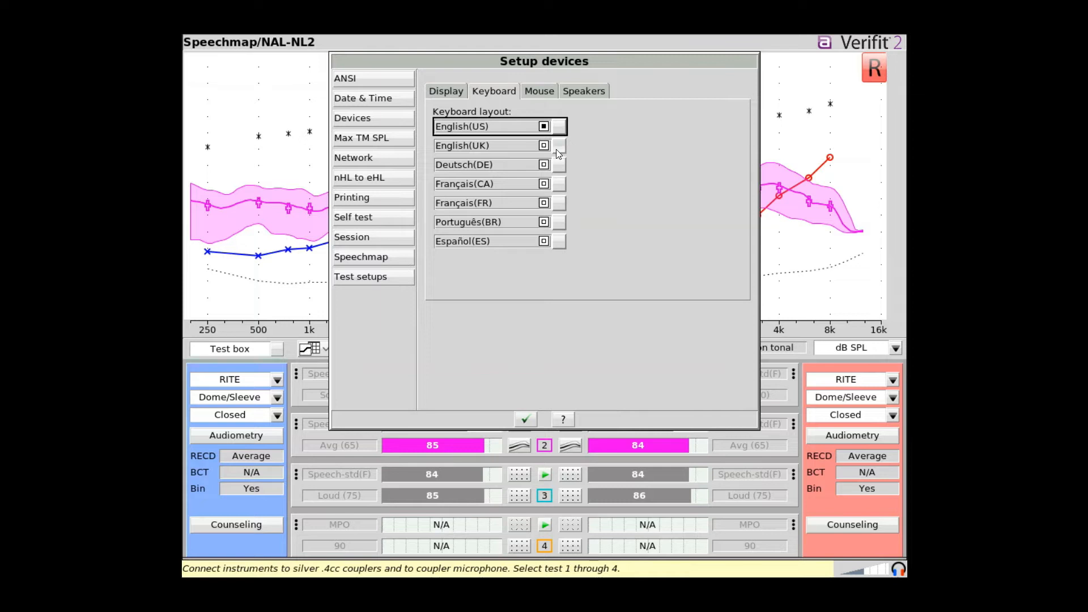
left_click(541, 93)
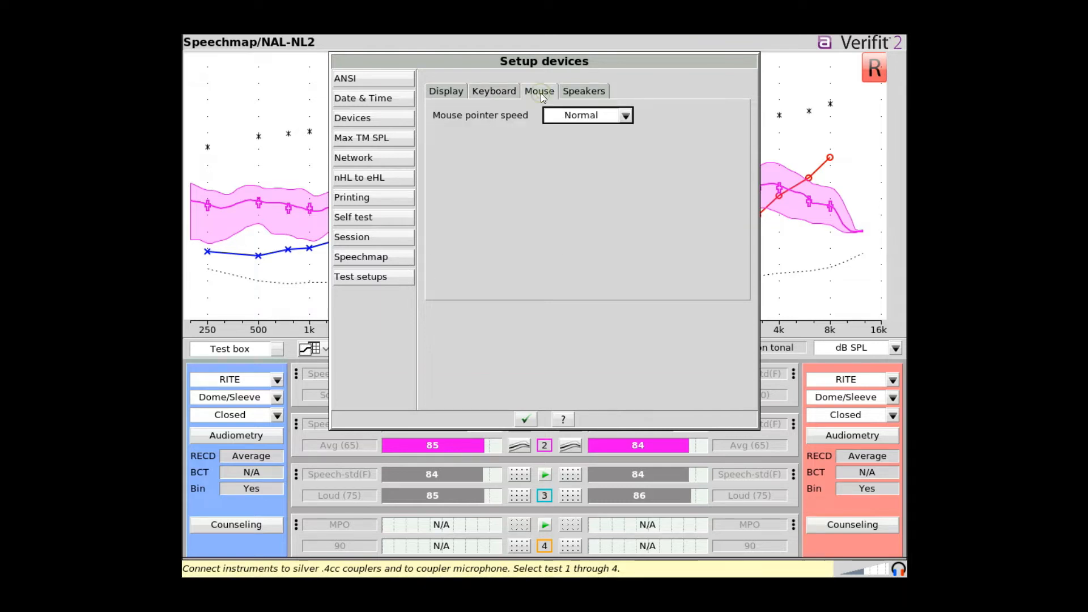
left_click(621, 117)
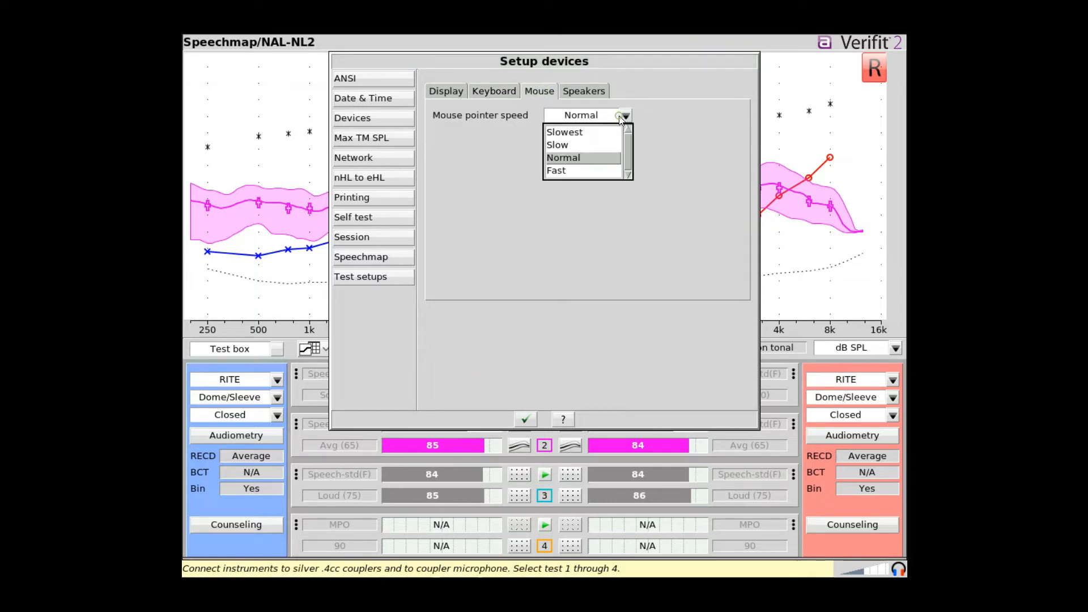
left_click(599, 93)
Step: Try External as the sound field speaker and switch it back to Internal
left_click(598, 93)
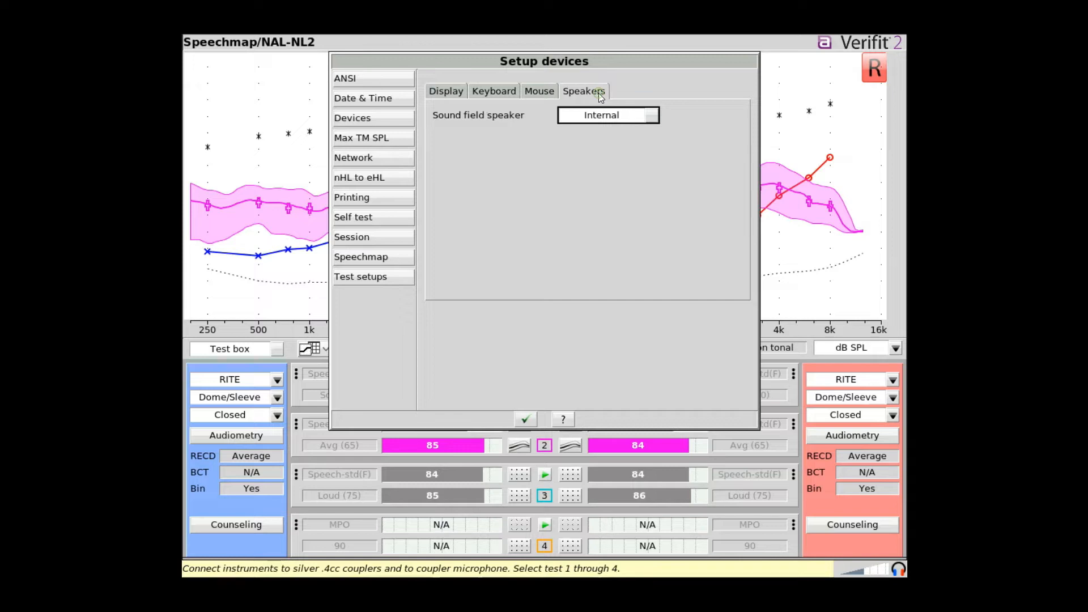
left_click(655, 117)
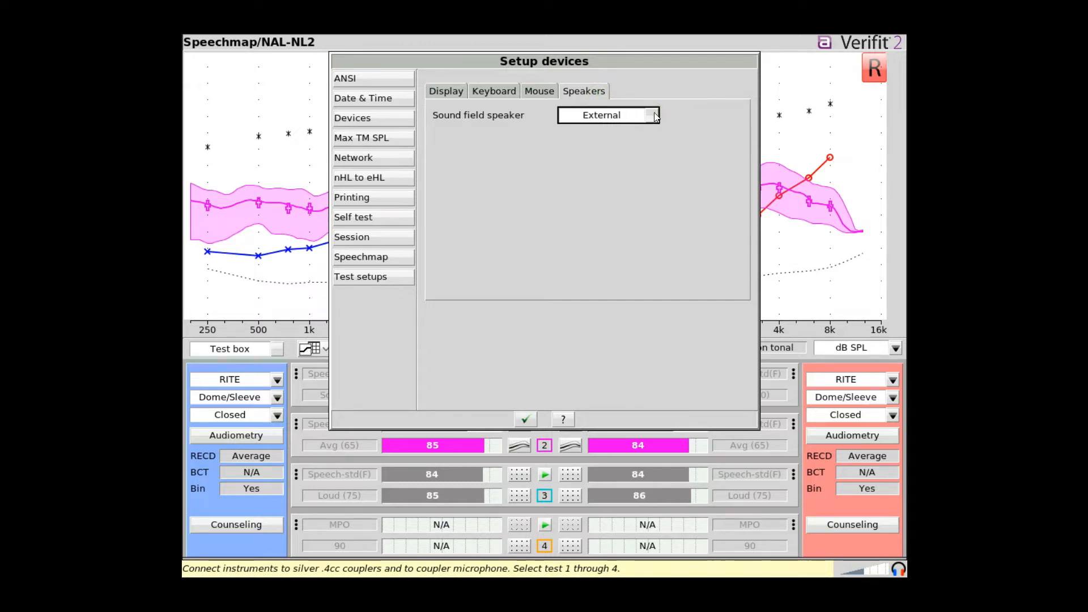
left_click(656, 117)
Step: Set the Max TM SPL limit for real-ear measurements to 120 dB
left_click(393, 141)
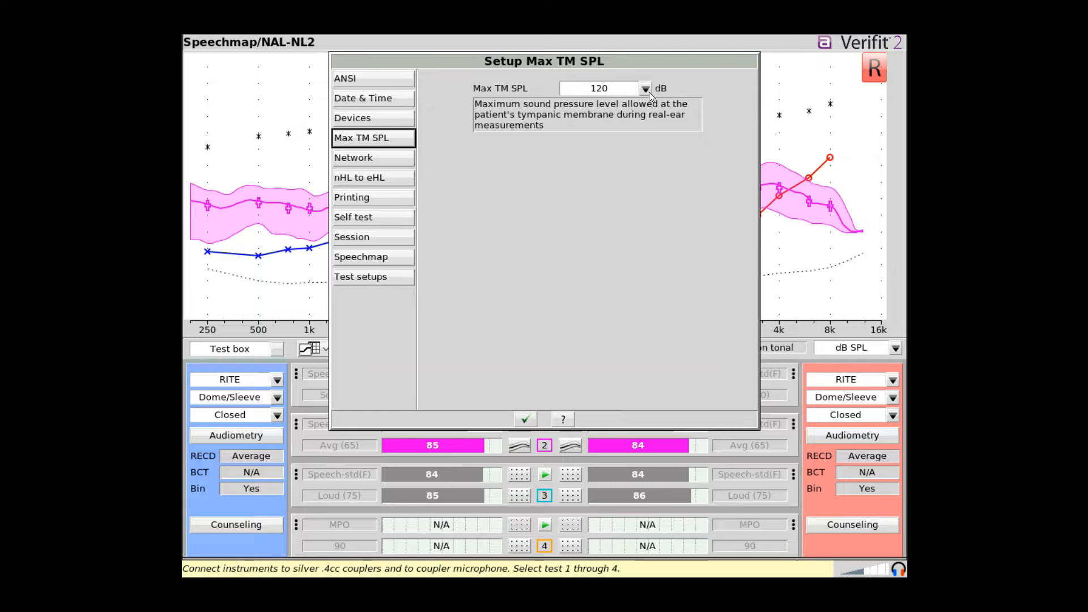
left_click(645, 91)
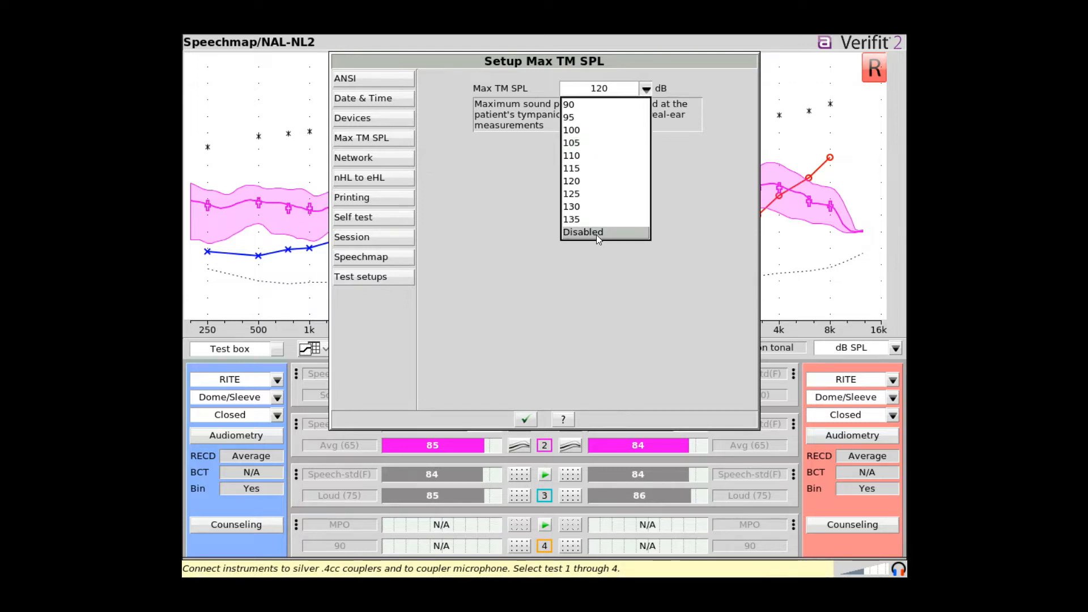
left_click(588, 187)
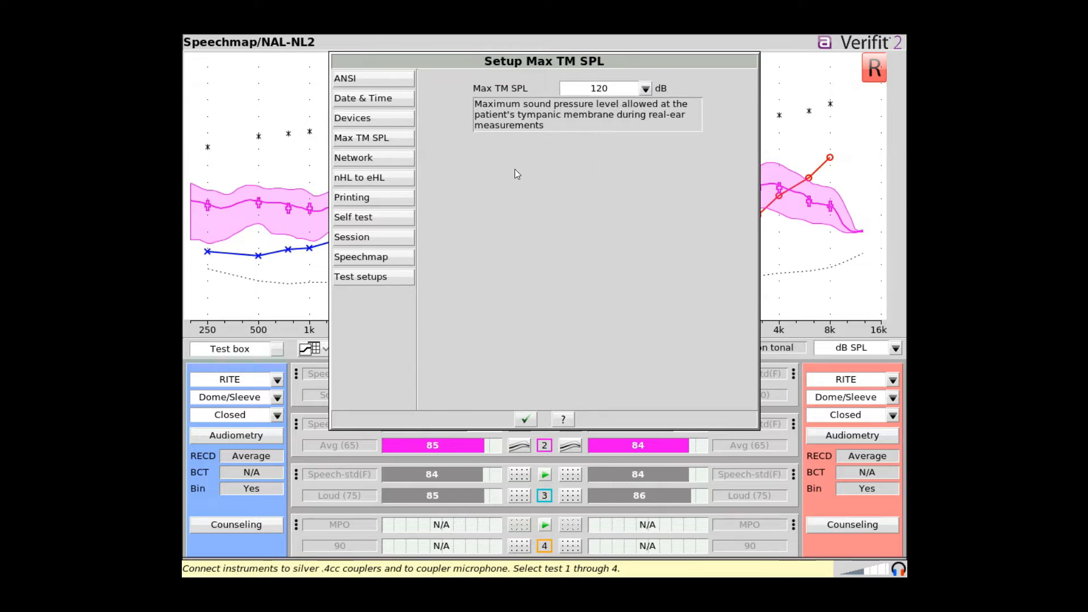
Step: Start configuring the Audioscan wireless network with its password in the network setup, cancel the configuration and close the network manager
left_click(390, 162)
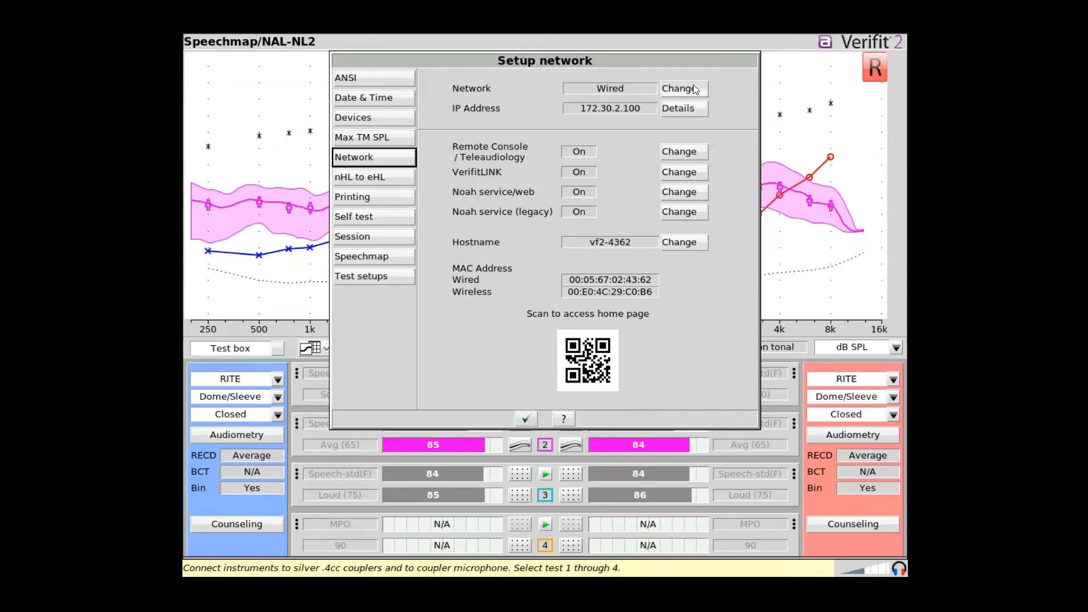
left_click(694, 85)
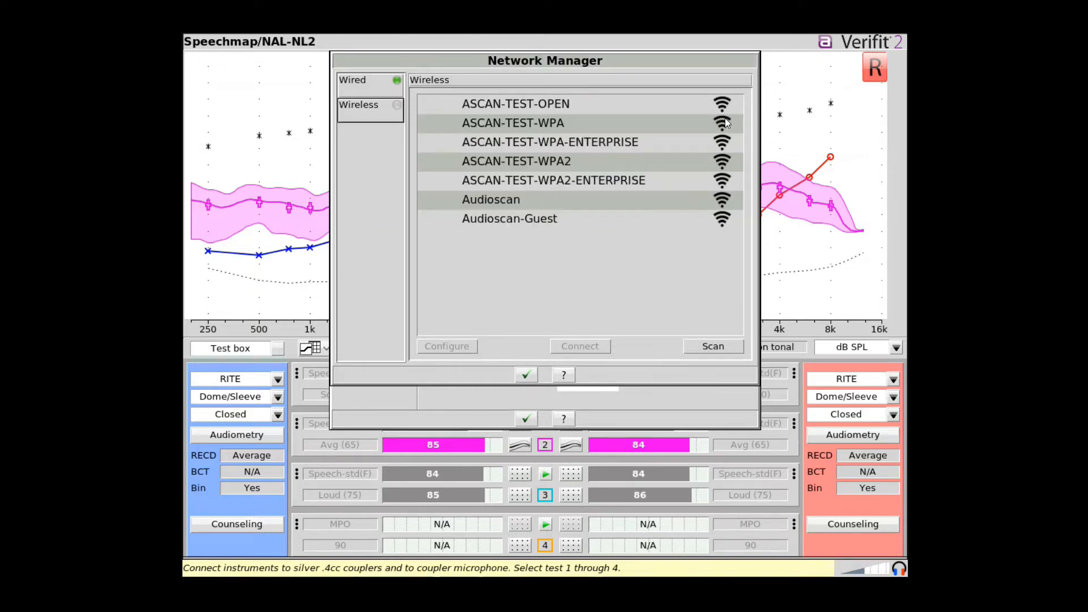
left_click(719, 204)
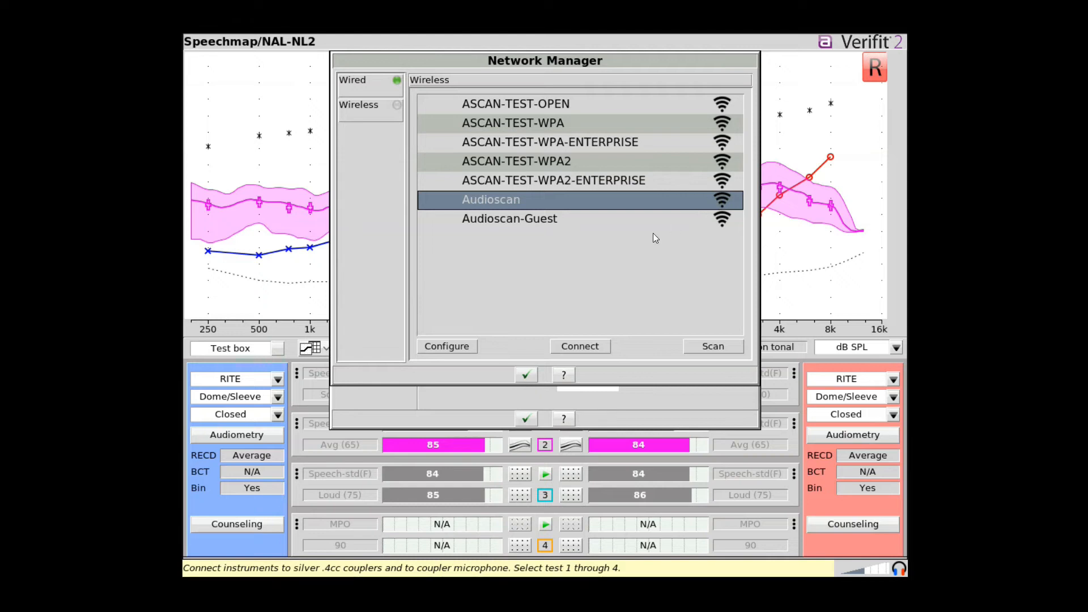
left_click(460, 349)
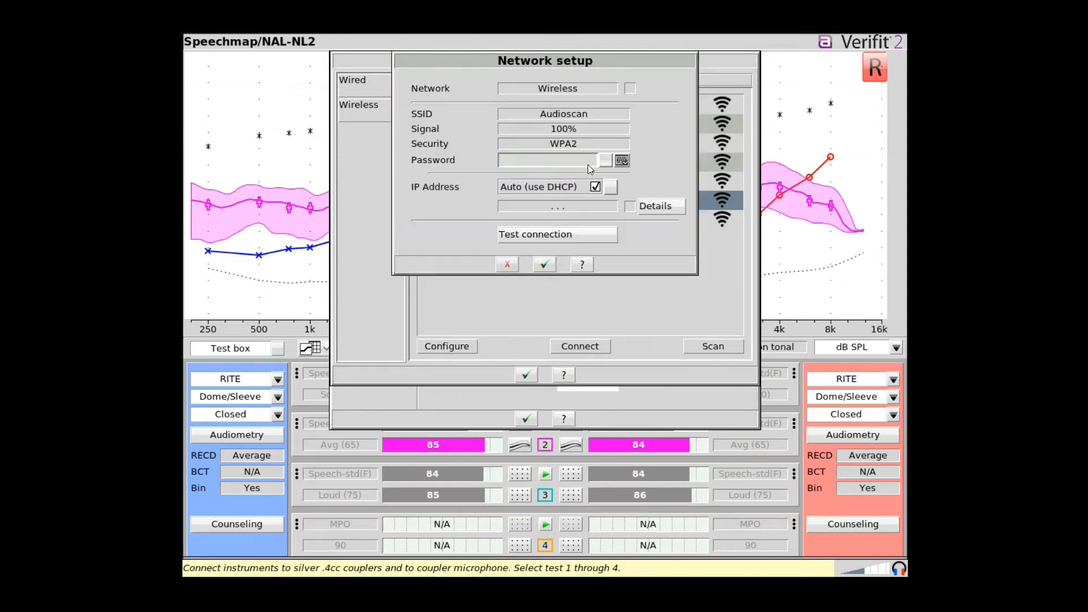
left_click(587, 161)
type("********")
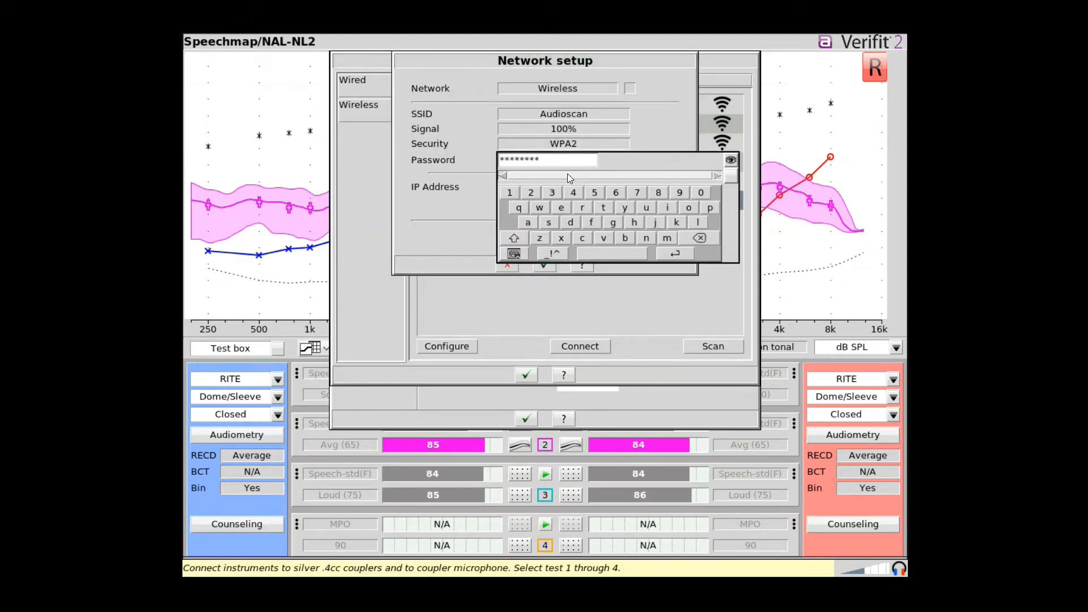
left_click(522, 249)
left_click(509, 264)
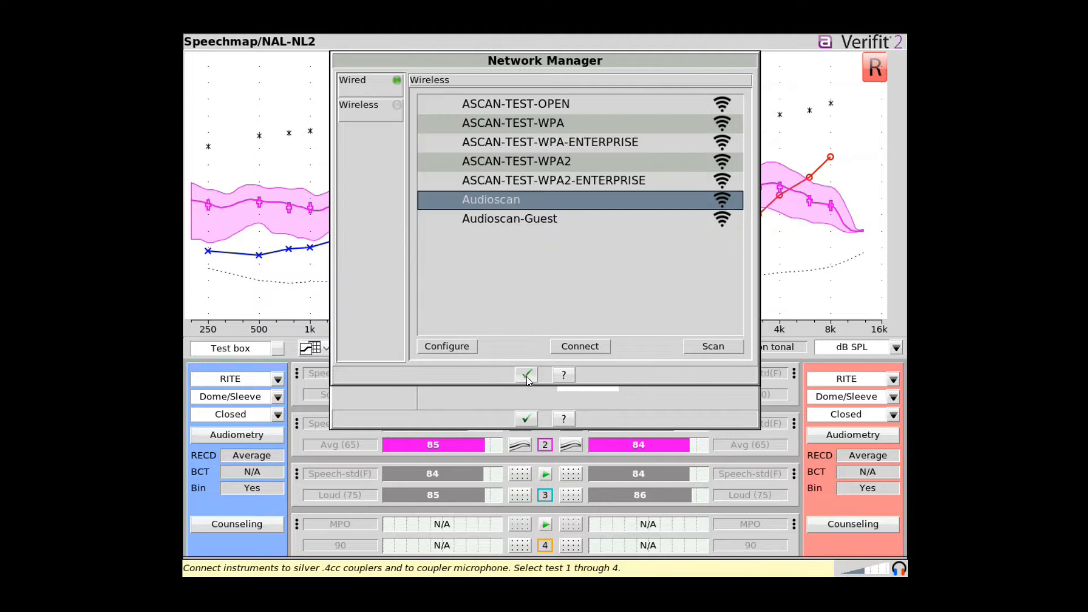
left_click(526, 374)
Step: Try the User defined nHL to eHL default and cancel back to DSL defined
left_click(401, 182)
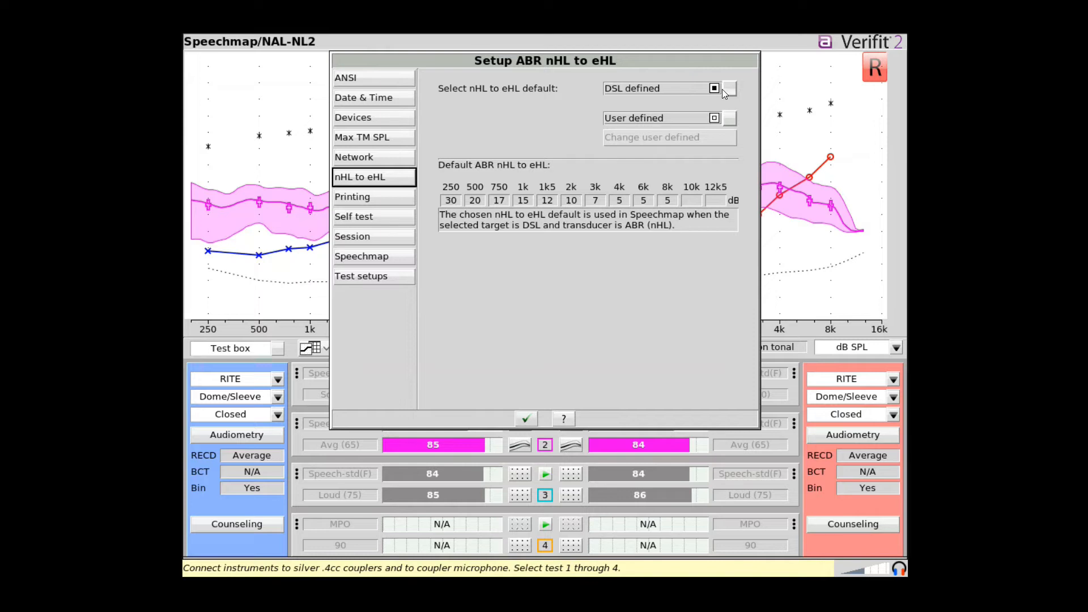
left_click(724, 120)
left_click(507, 466)
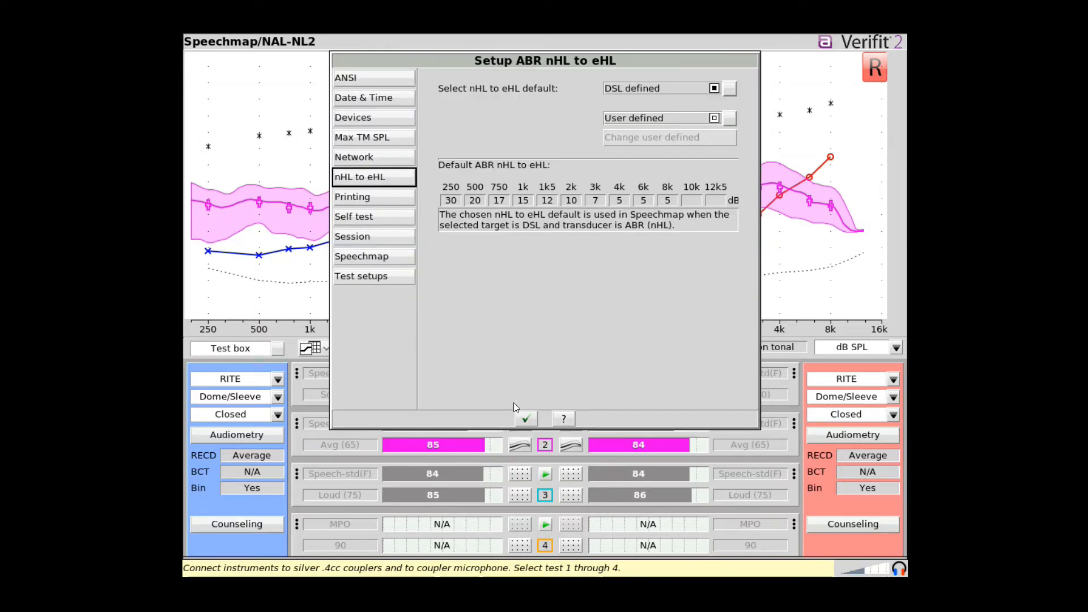
Step: Enable printing with the USB connection, switch the output to File, and keep USB as the storage location
left_click(389, 205)
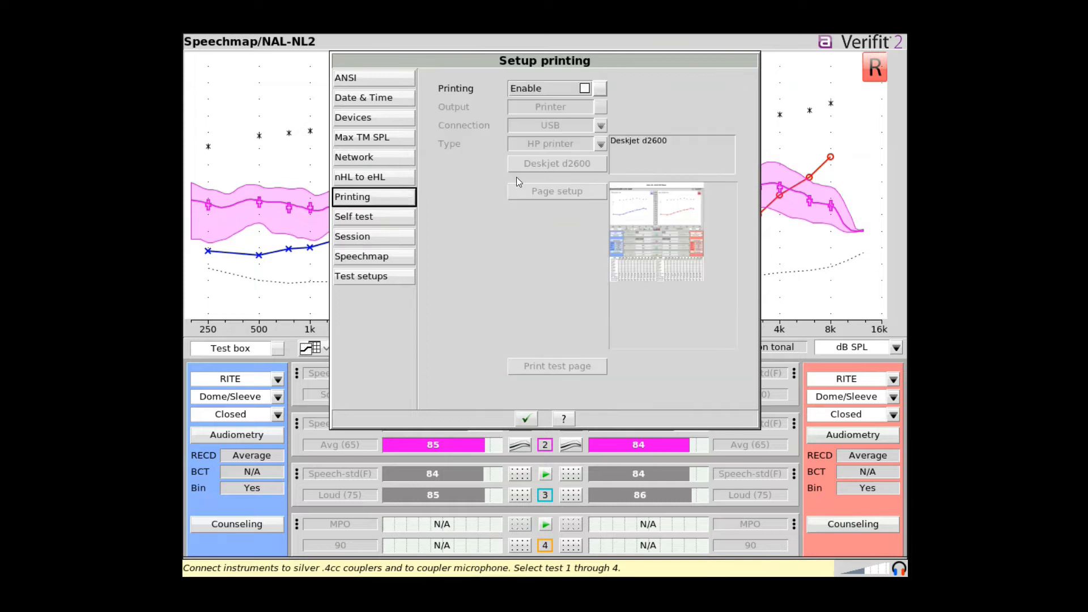
left_click(584, 89)
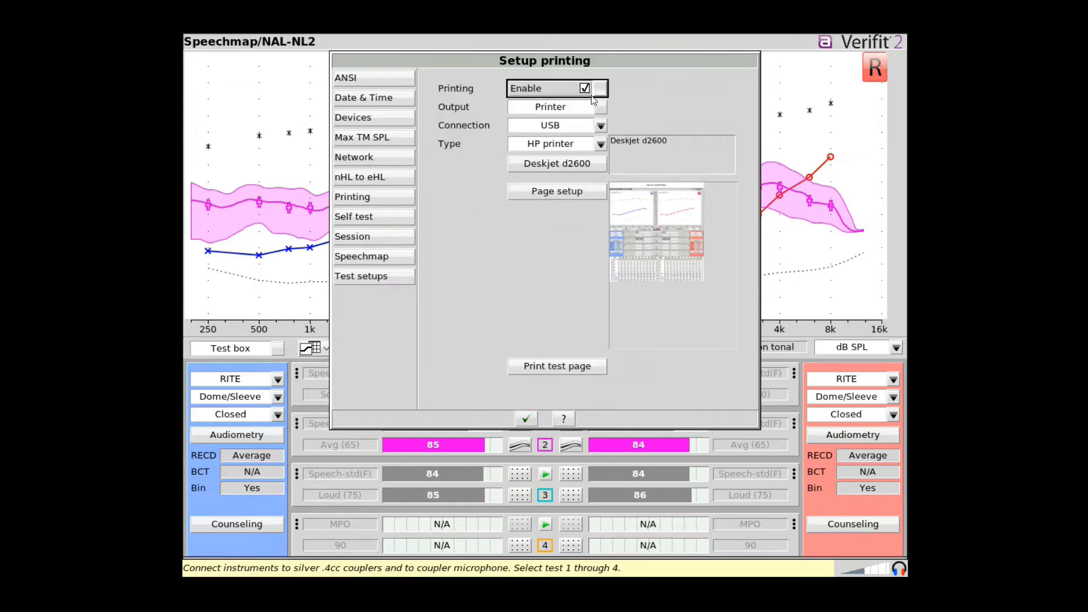
left_click(600, 125)
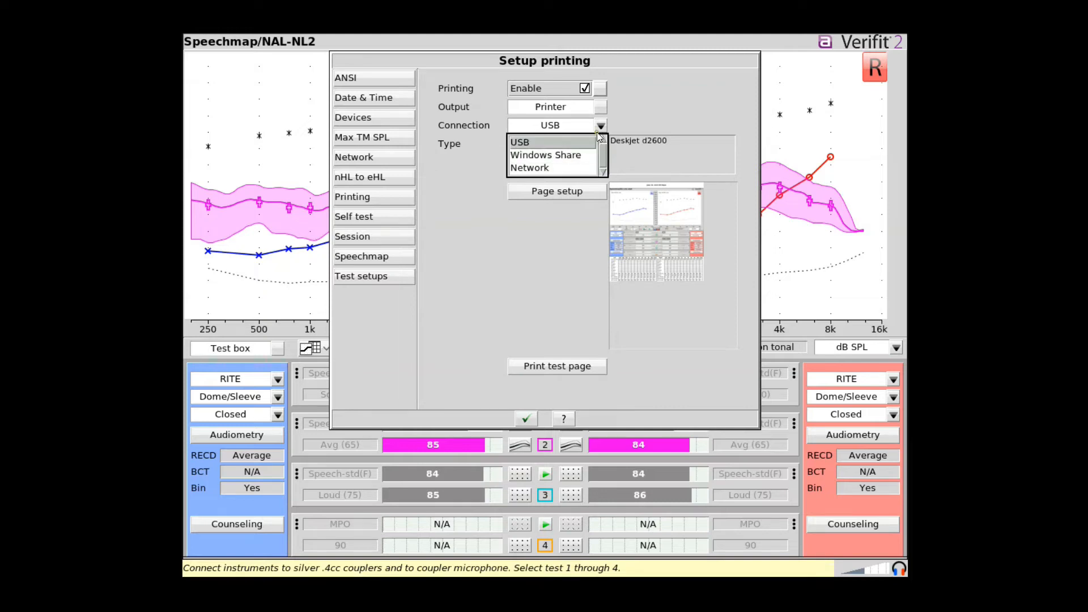
left_click(566, 142)
left_click(599, 111)
left_click(601, 125)
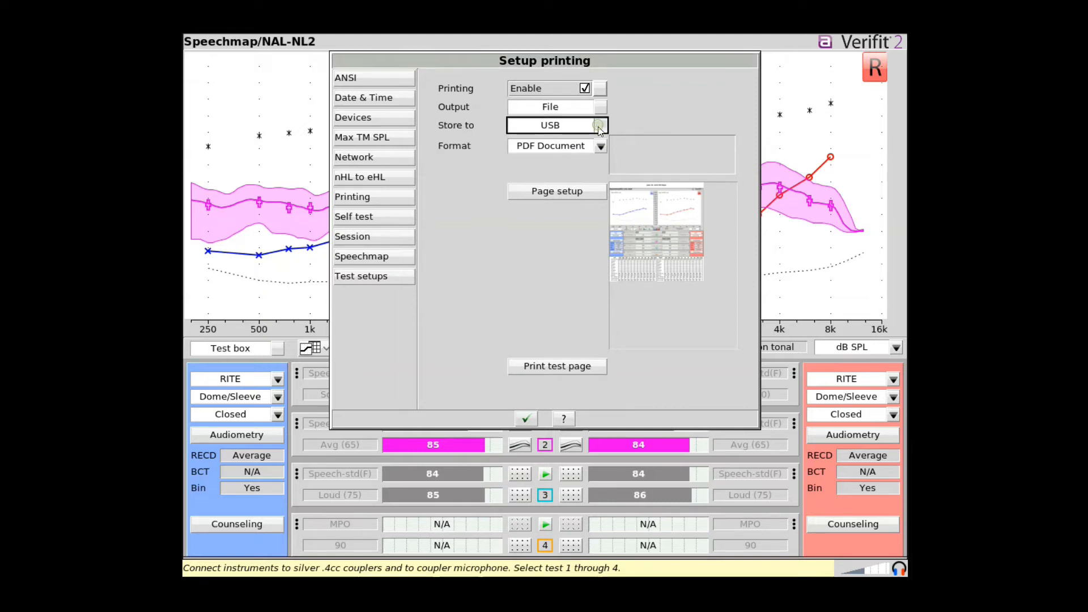
left_click(601, 125)
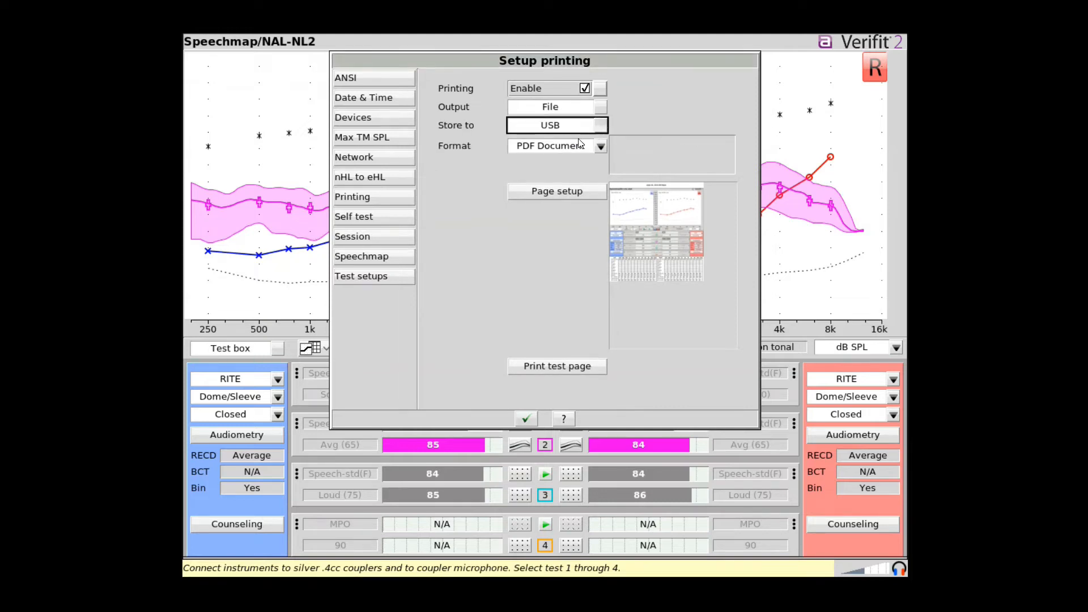
Step: Try enabling the Ask and Header options in the print page setup and cancel the changes
left_click(526, 192)
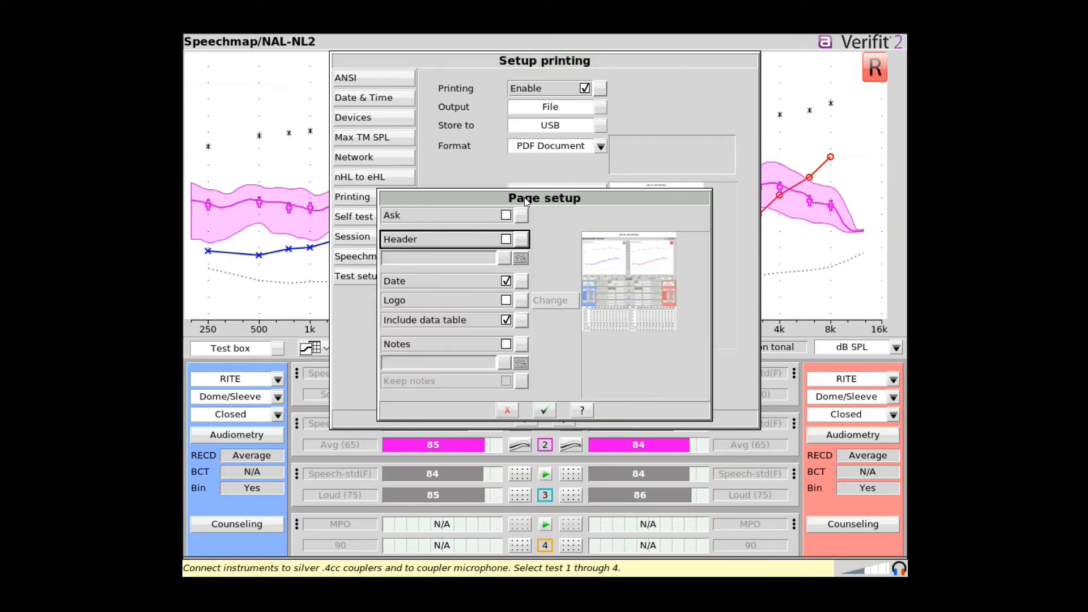
left_click(506, 215)
left_click(506, 238)
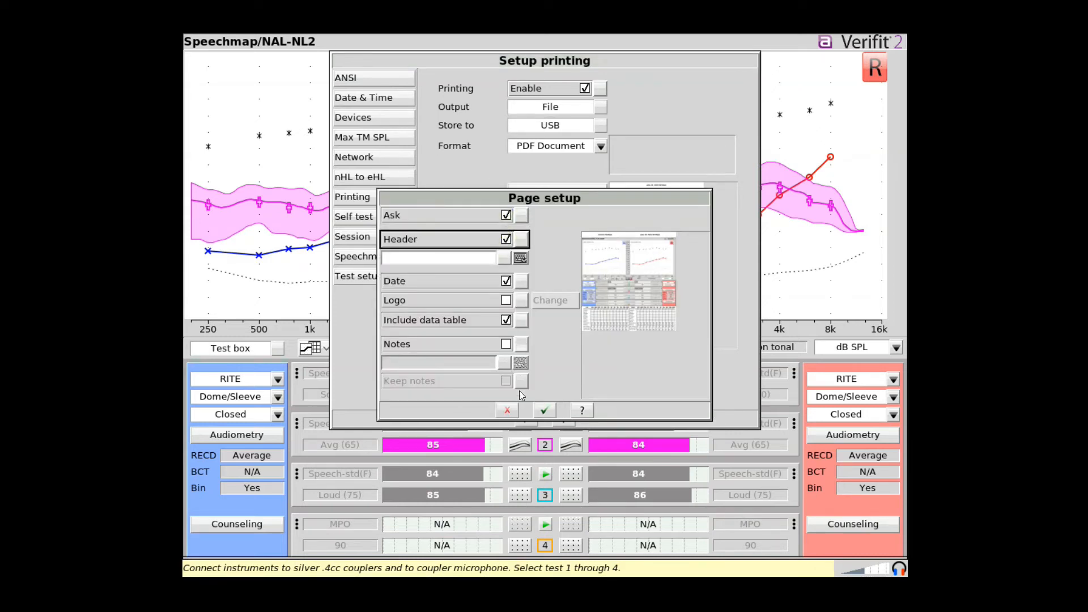
left_click(508, 410)
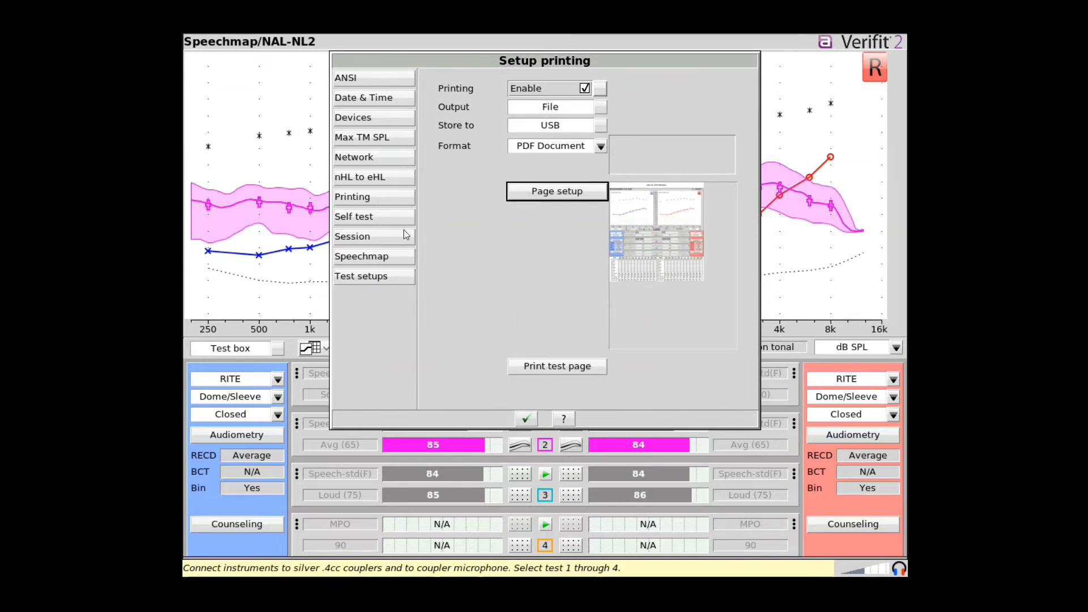
Step: Start initializing the system from the self test setup and cancel at the confirmation
left_click(392, 216)
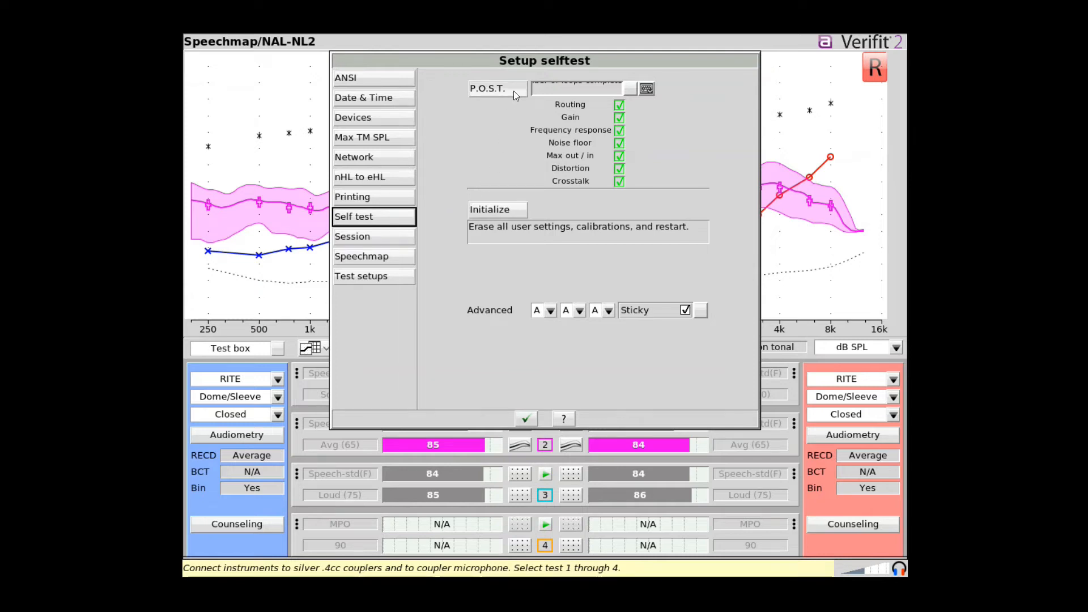
left_click(514, 210)
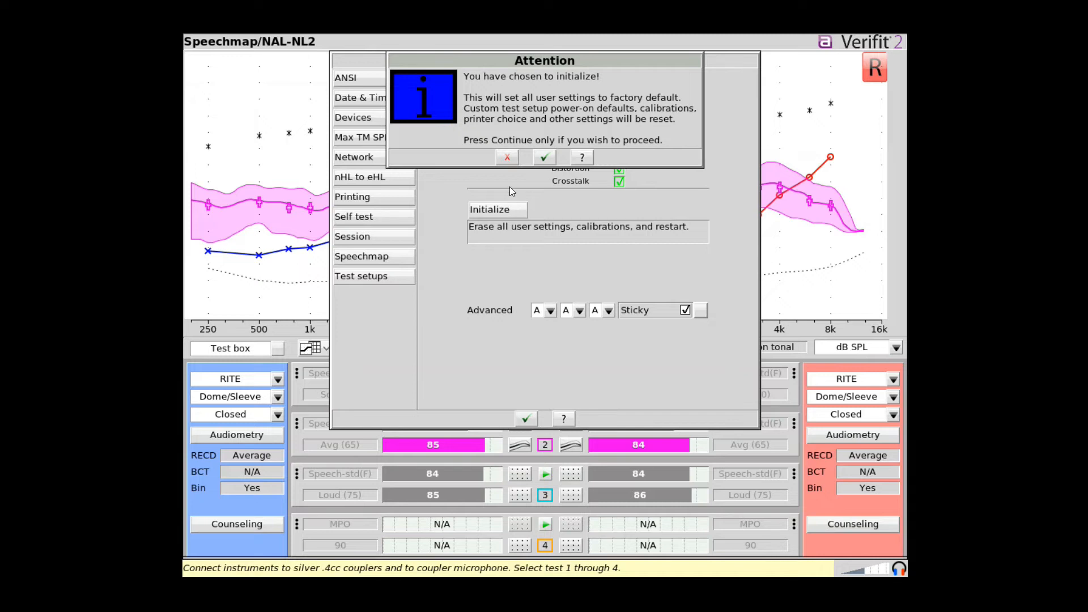
left_click(508, 158)
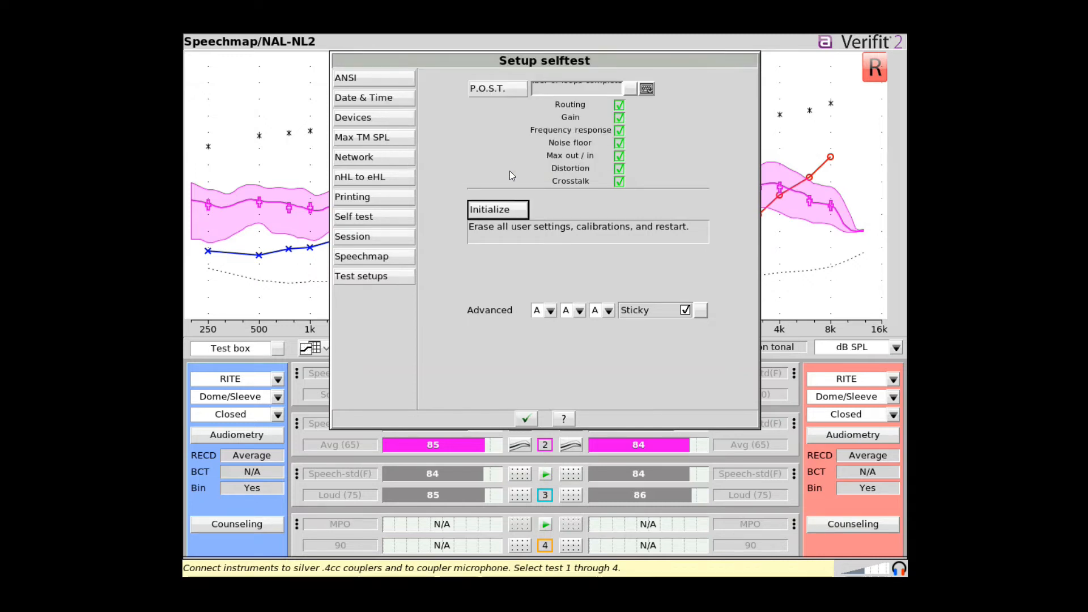
Step: Enable file based data exchange for sessions and restore the "DSL adult fit to target - all levels" session in Audioscan Remote Console
left_click(398, 237)
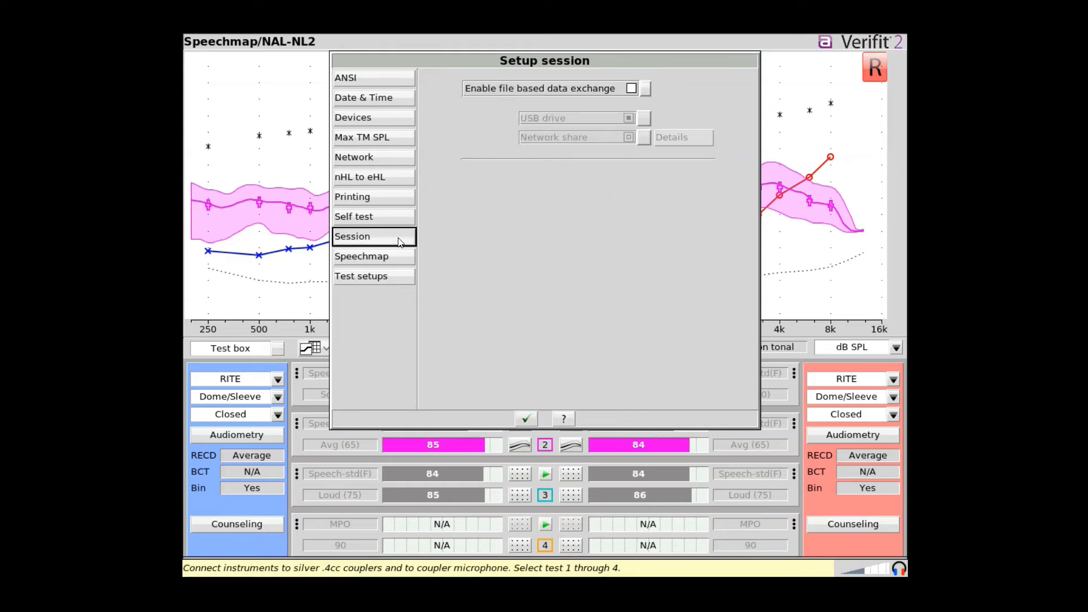
left_click(631, 89)
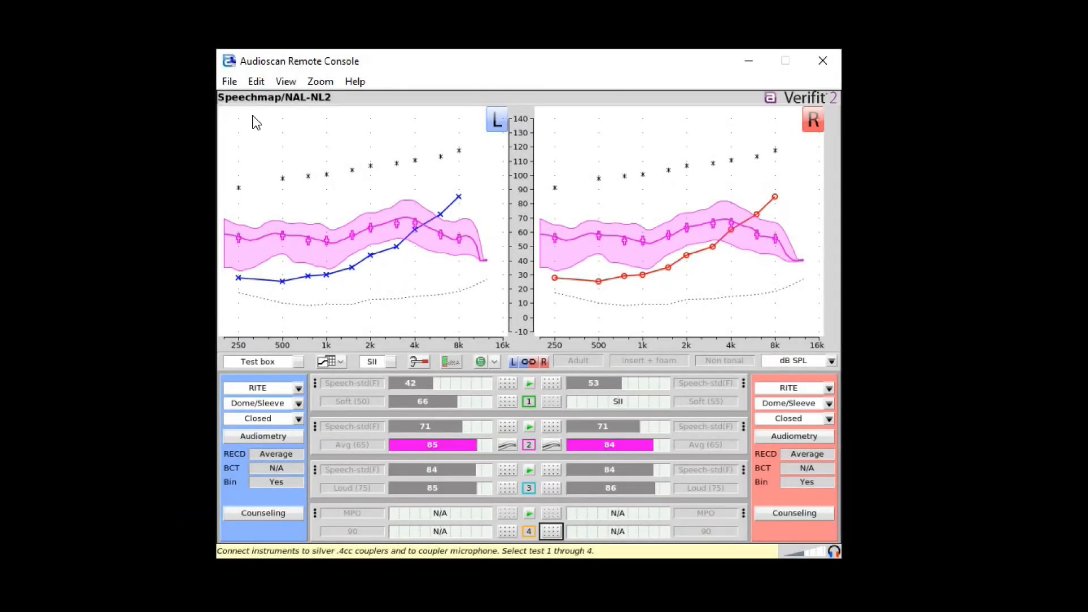
left_click(230, 83)
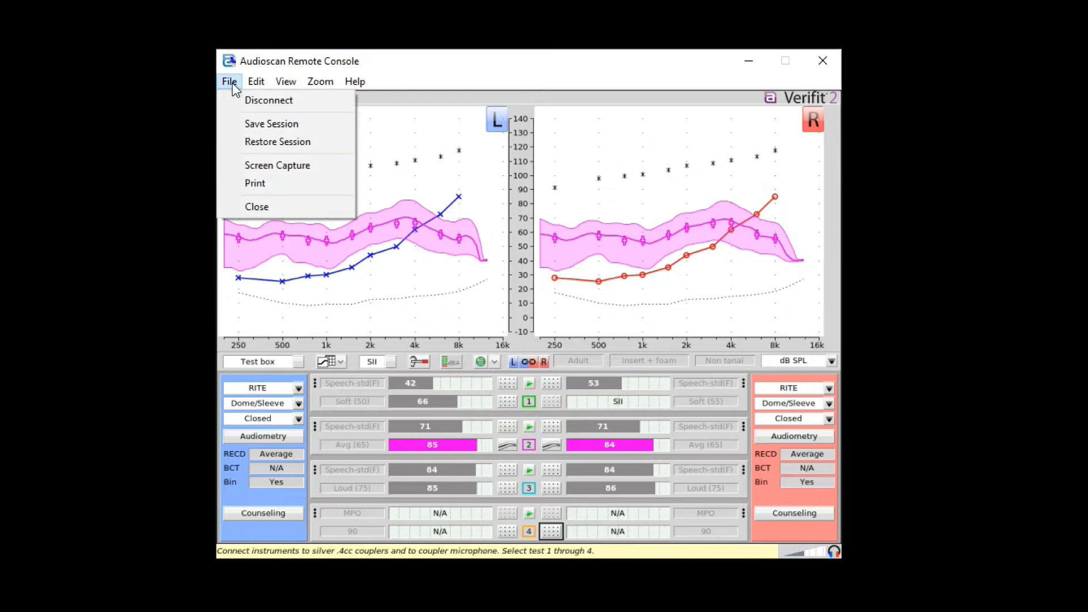
left_click(255, 142)
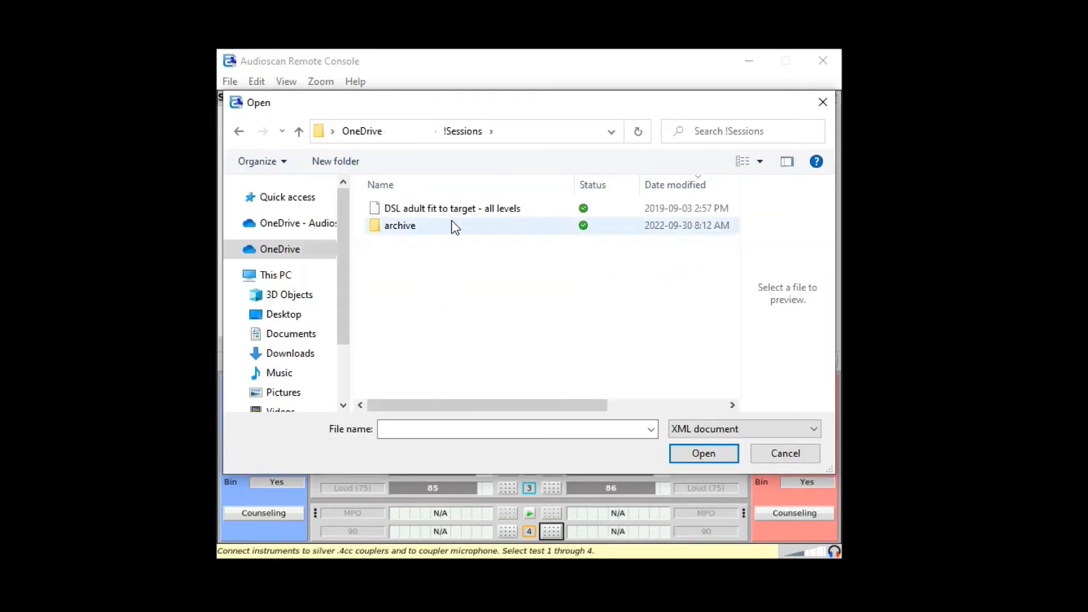
left_click(448, 209)
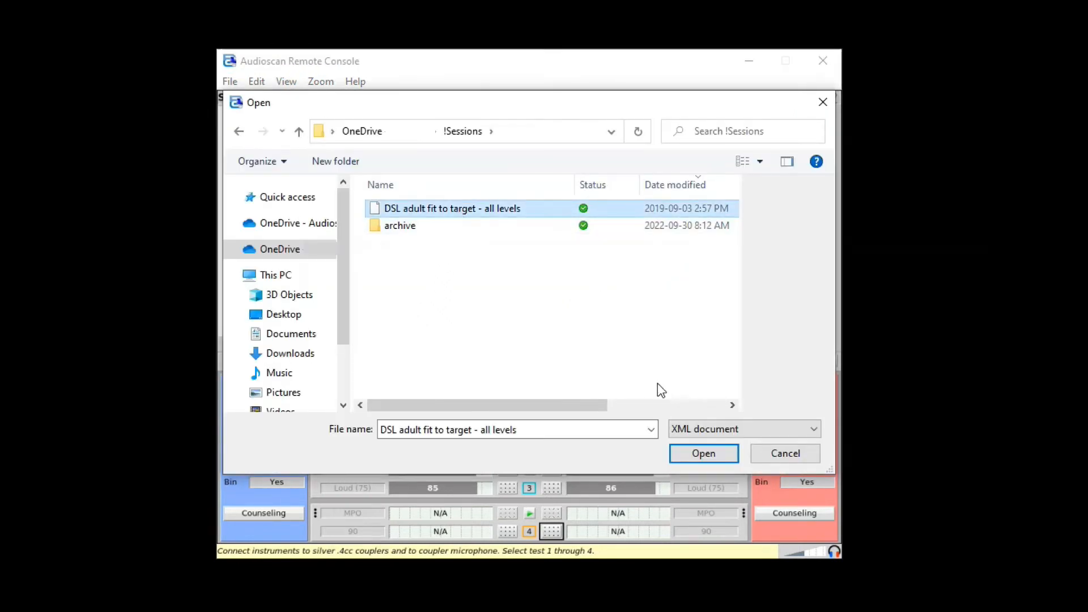
left_click(715, 452)
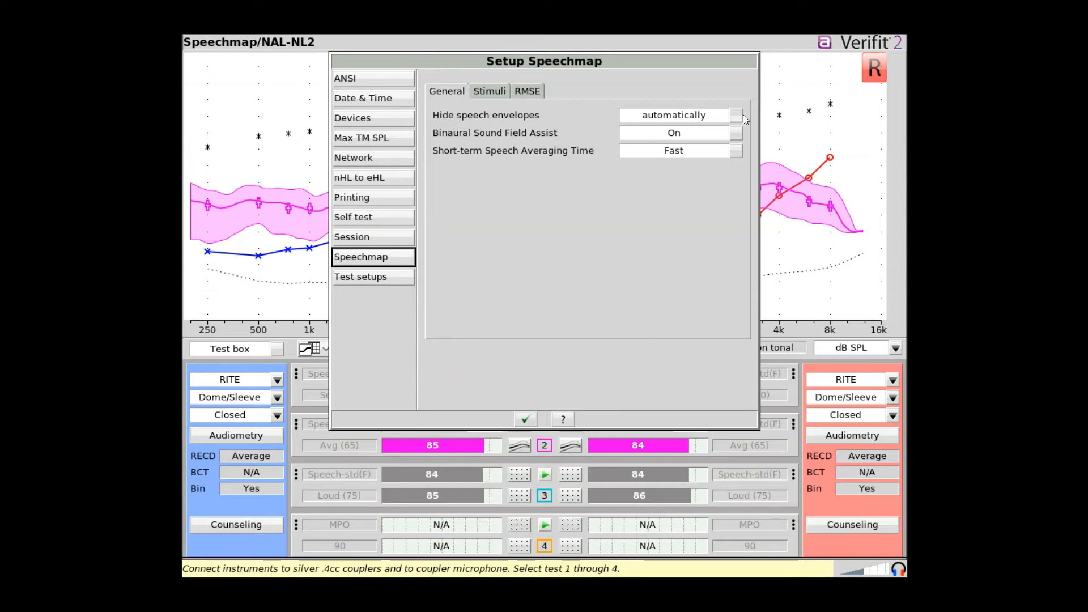
Step: Toggle Hide speech envelopes and Binaural Sound Field Assist, returning them to automatically and On, and toggle the Speechmap Short-term Speech Averaging Time
left_click(735, 115)
left_click(736, 116)
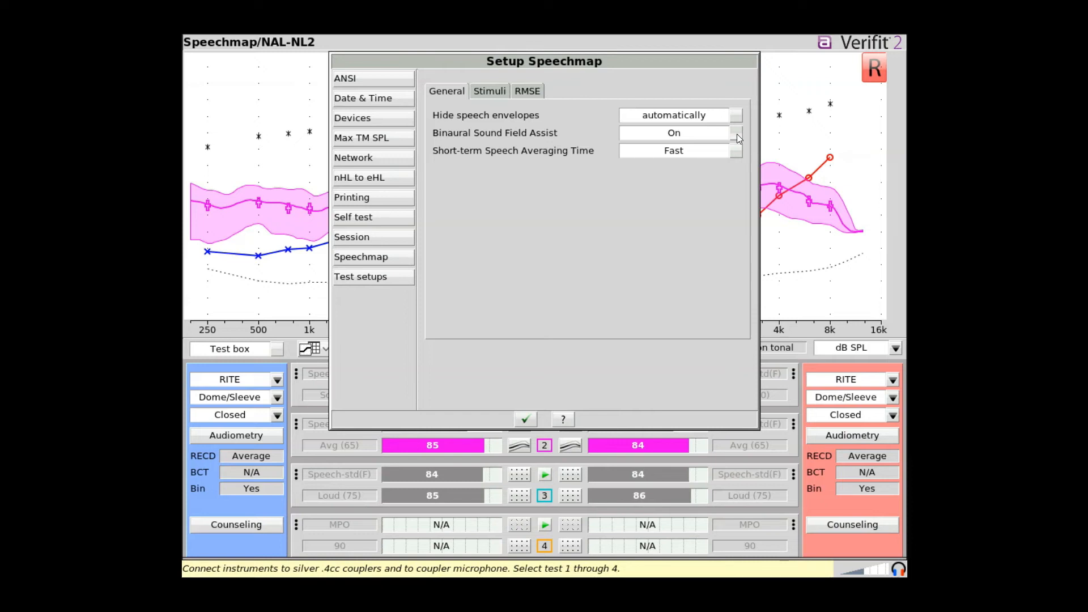
left_click(737, 134)
left_click(736, 134)
left_click(732, 151)
Step: Add Speech(fr-CA), Speech(yue) and Pink noise to the available Speechmap stimuli and view the frequencies included in RMSE
left_click(497, 91)
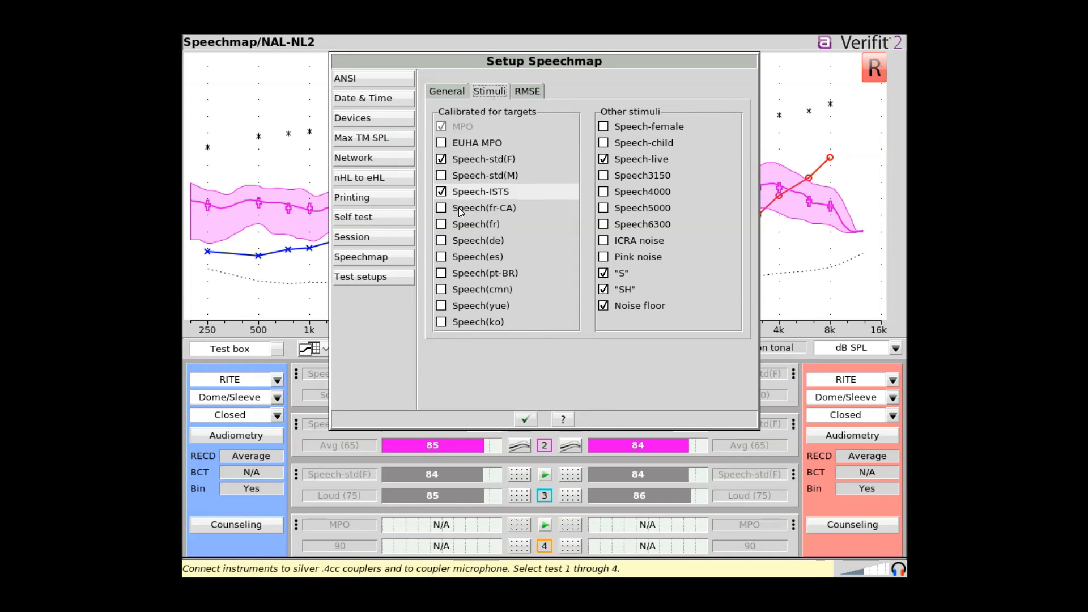
left_click(442, 208)
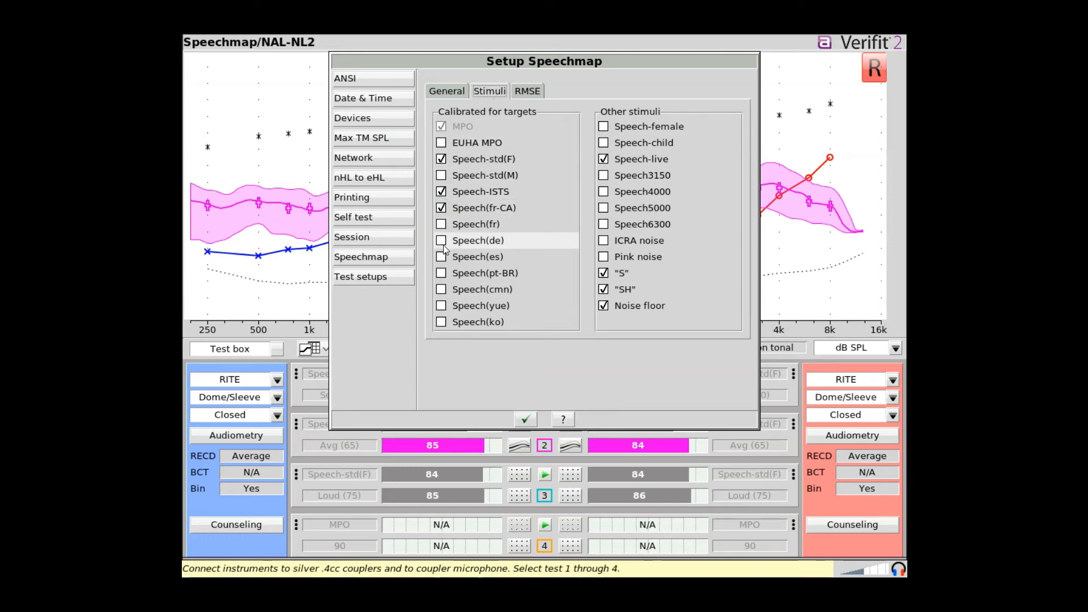
left_click(442, 306)
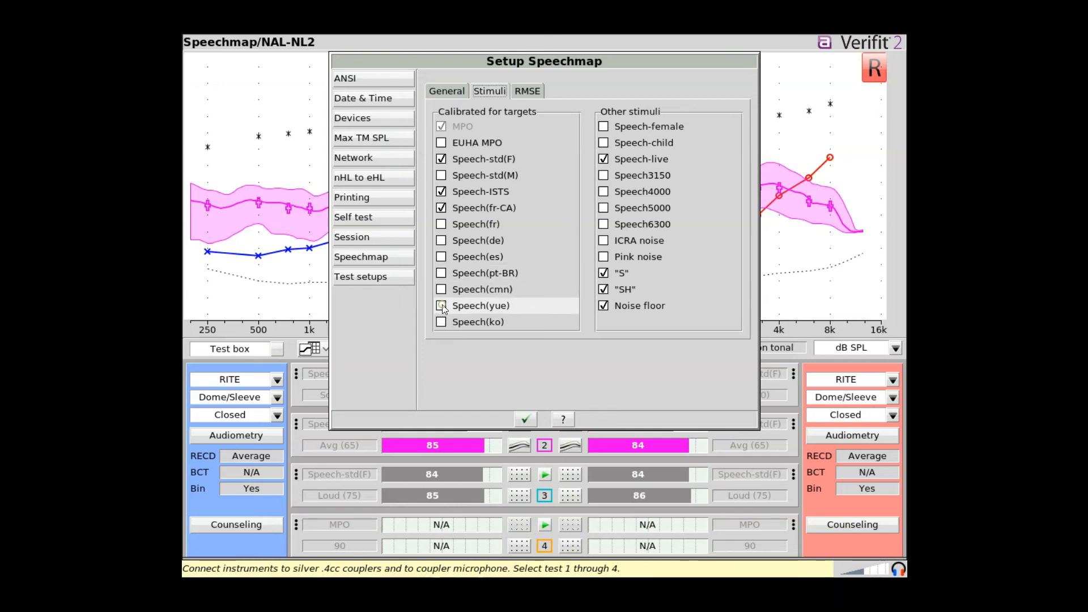
left_click(604, 258)
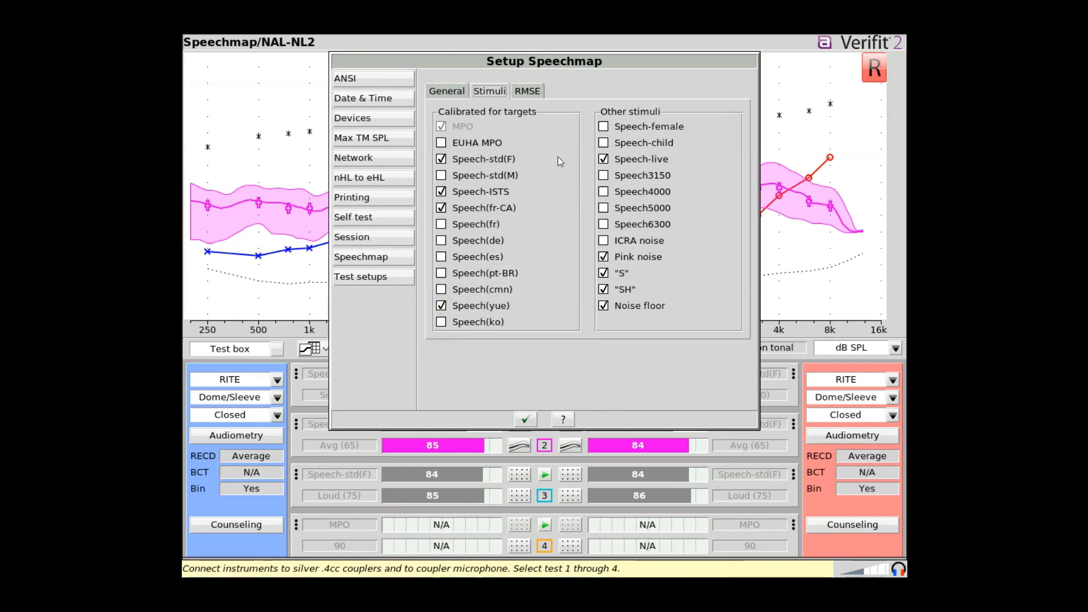
left_click(527, 91)
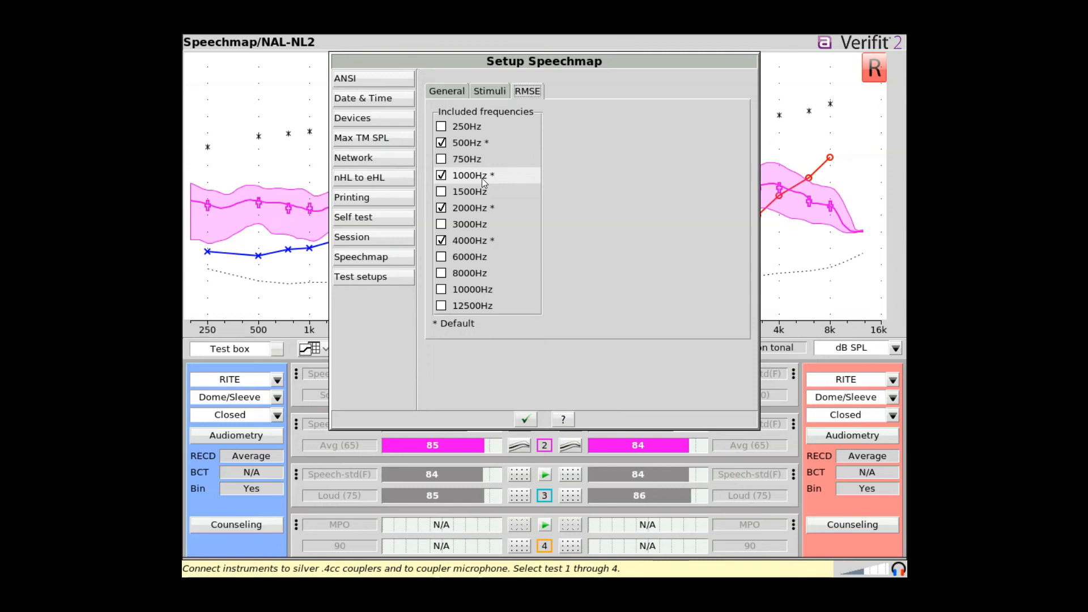
Step: Store the current test setups as the personal test setup NAL-NL2 Adult Protocol, overwriting the existing file
left_click(380, 280)
left_click(724, 101)
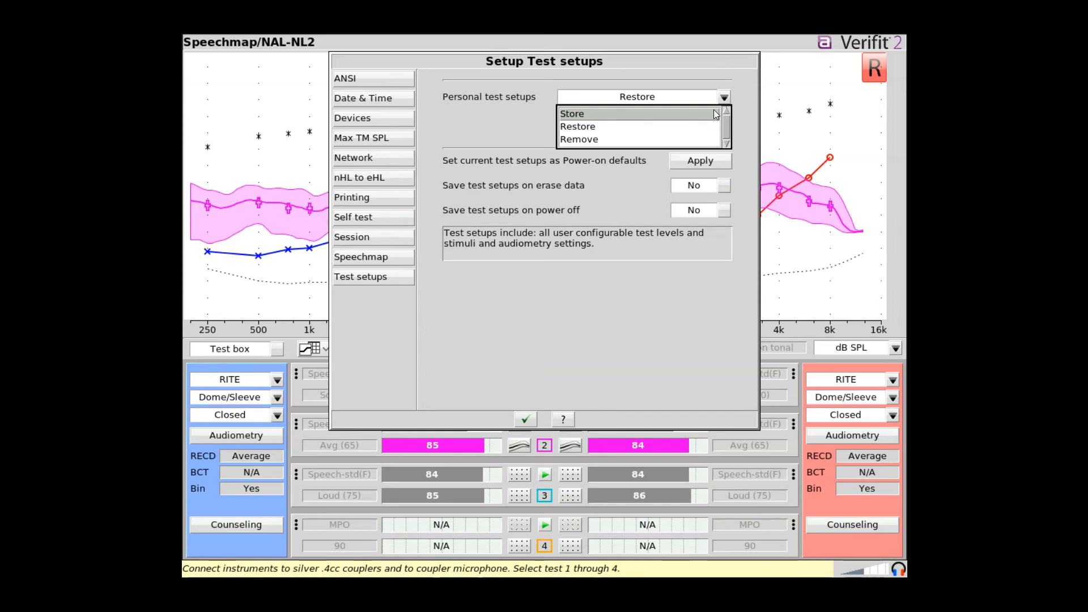
left_click(713, 114)
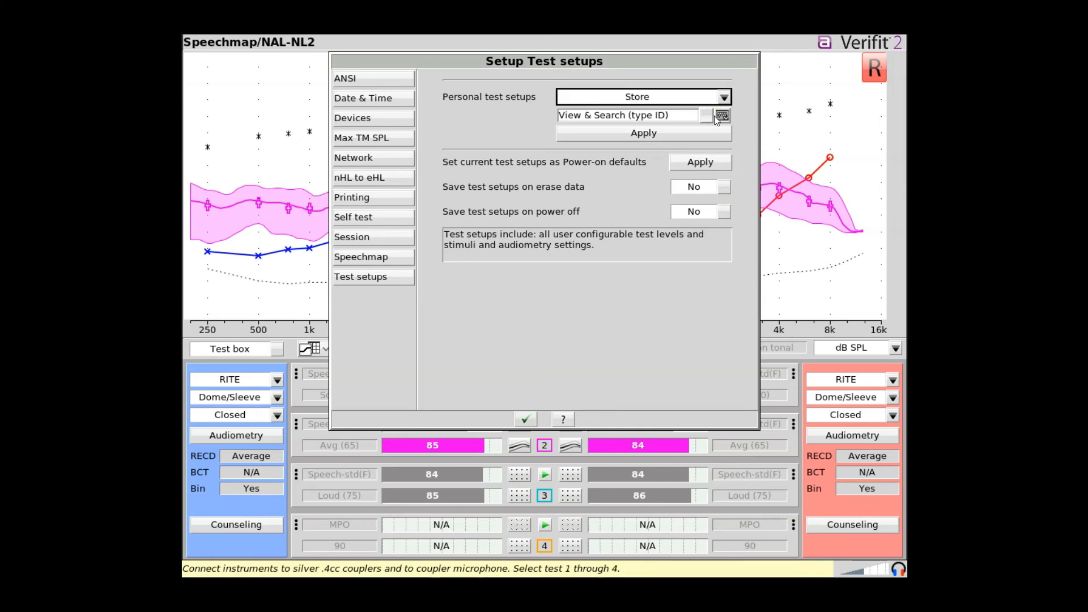
left_click(708, 117)
left_click(698, 134)
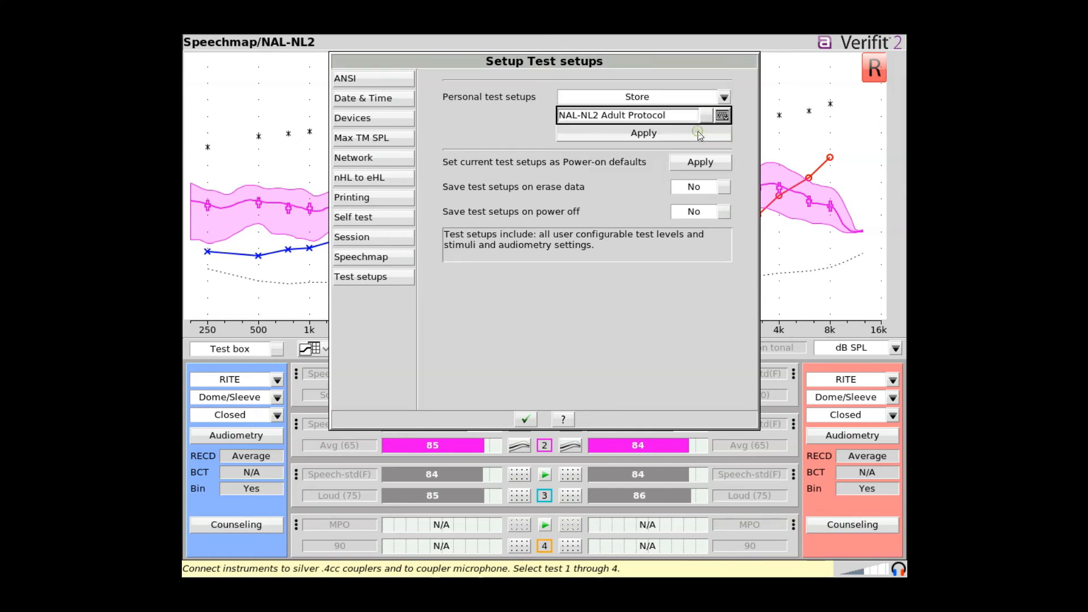
left_click(702, 131)
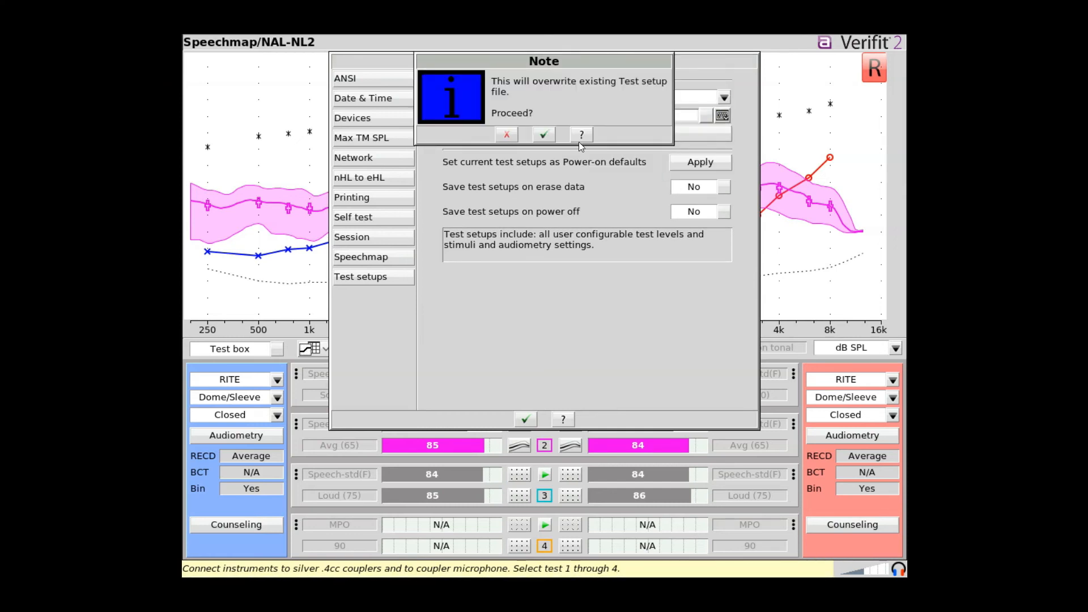
left_click(547, 135)
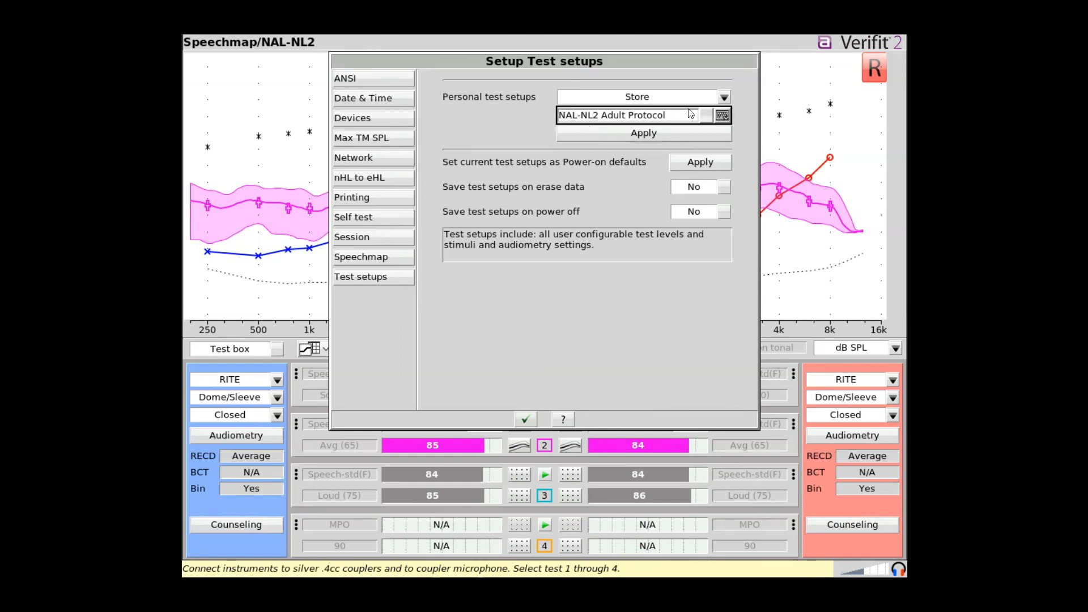
Step: Set the personal test setups action to Restore and select NAL-NL2 Adult Protocol as the setup
left_click(715, 97)
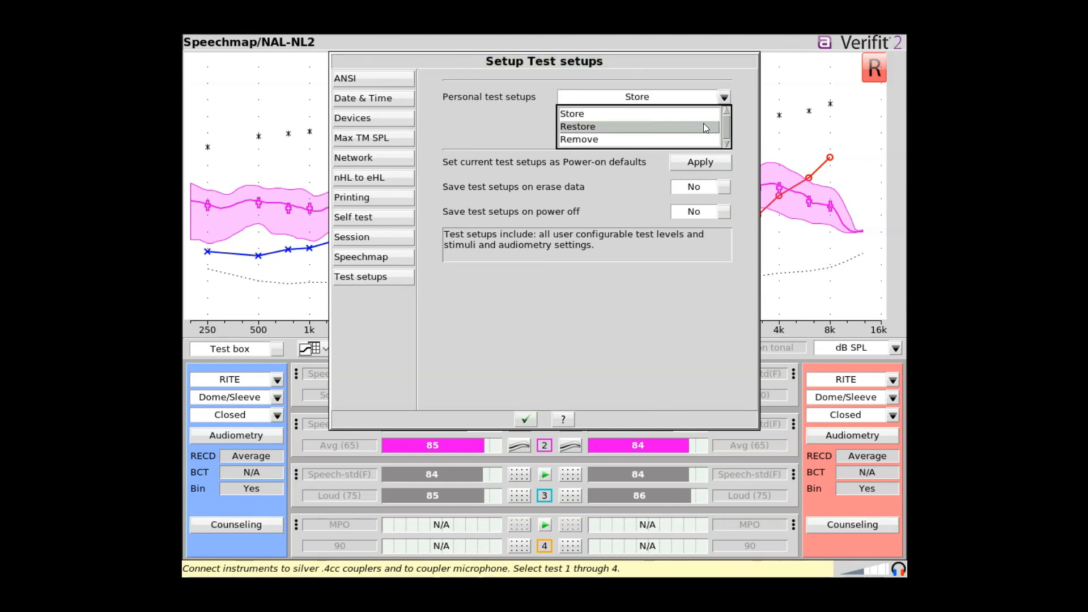
left_click(703, 124)
left_click(716, 117)
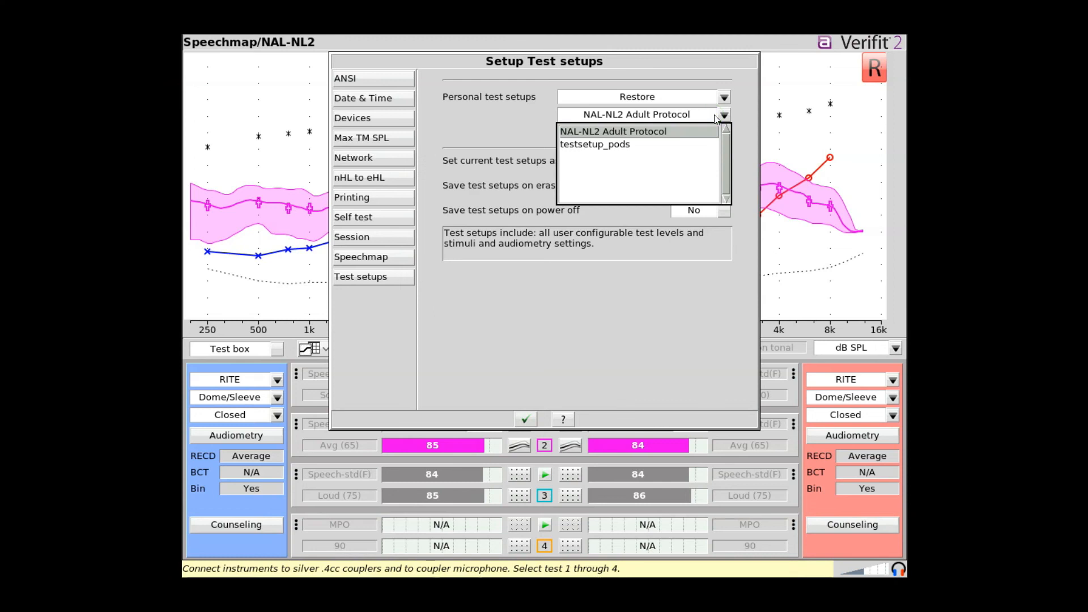
left_click(706, 134)
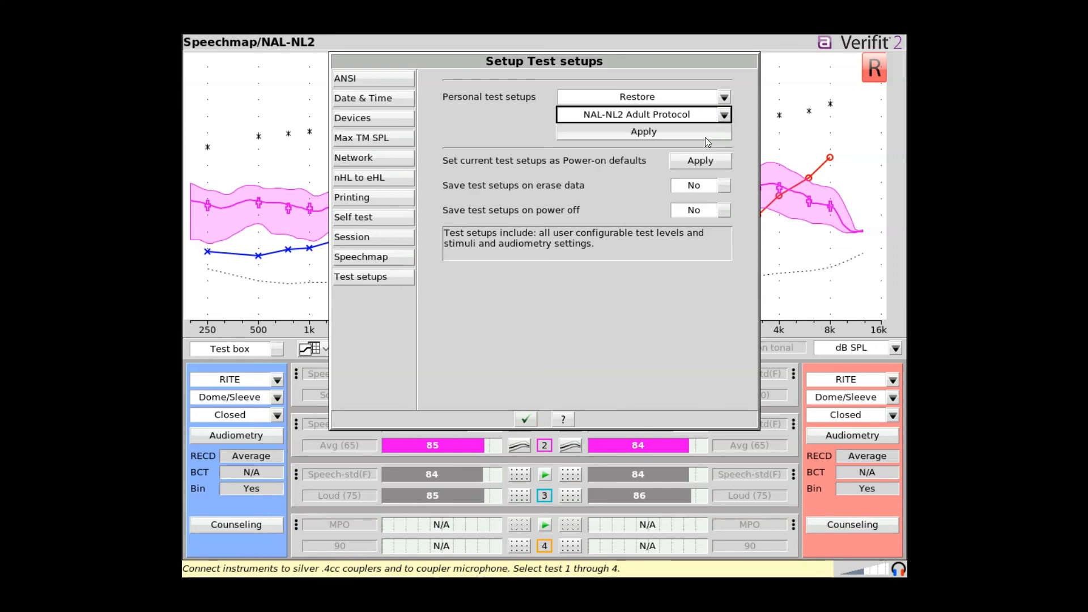
left_click(718, 160)
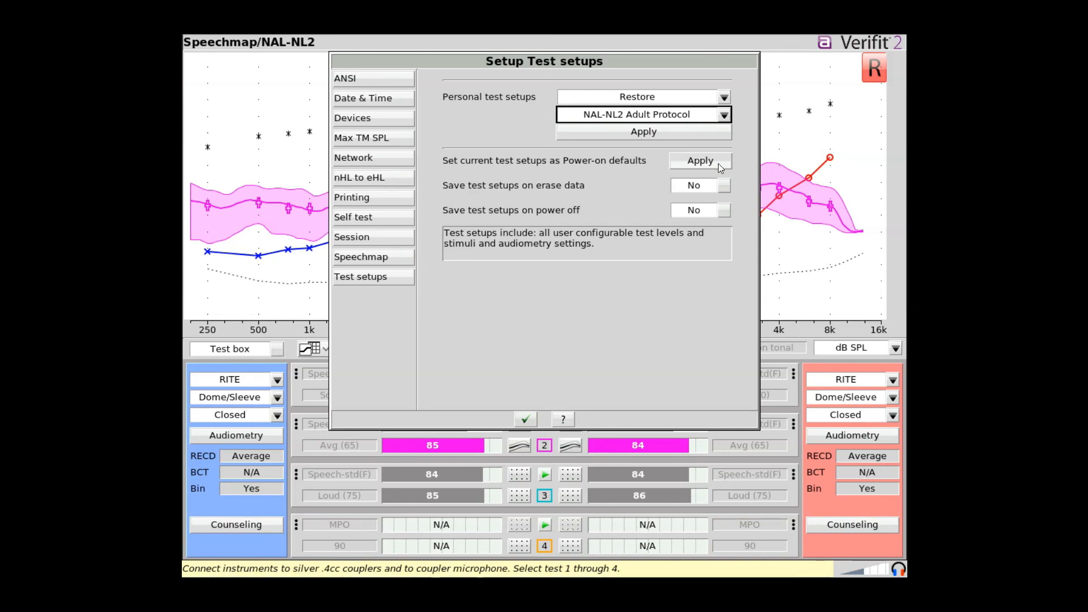
Step: Try saving test setups on erase data and on power off, return both options to No, and close the setup
left_click(717, 183)
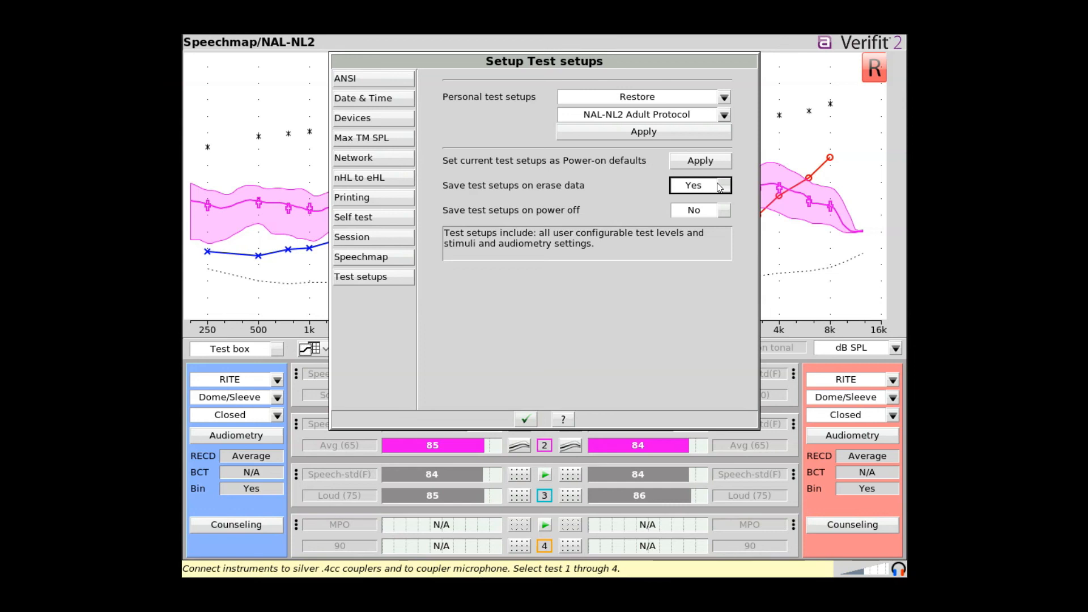
left_click(717, 184)
left_click(722, 210)
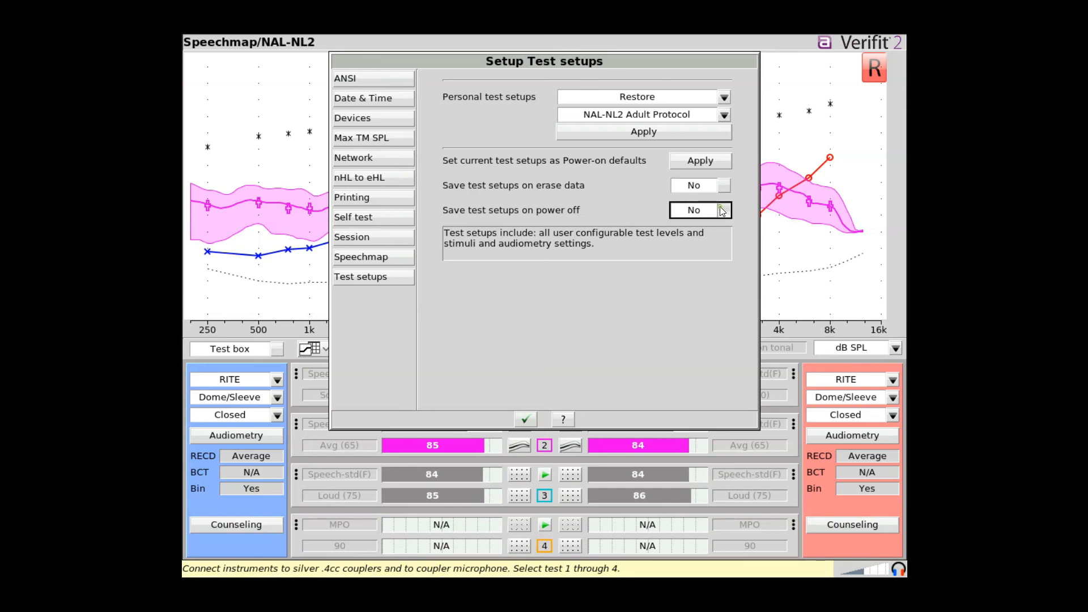
left_click(722, 210)
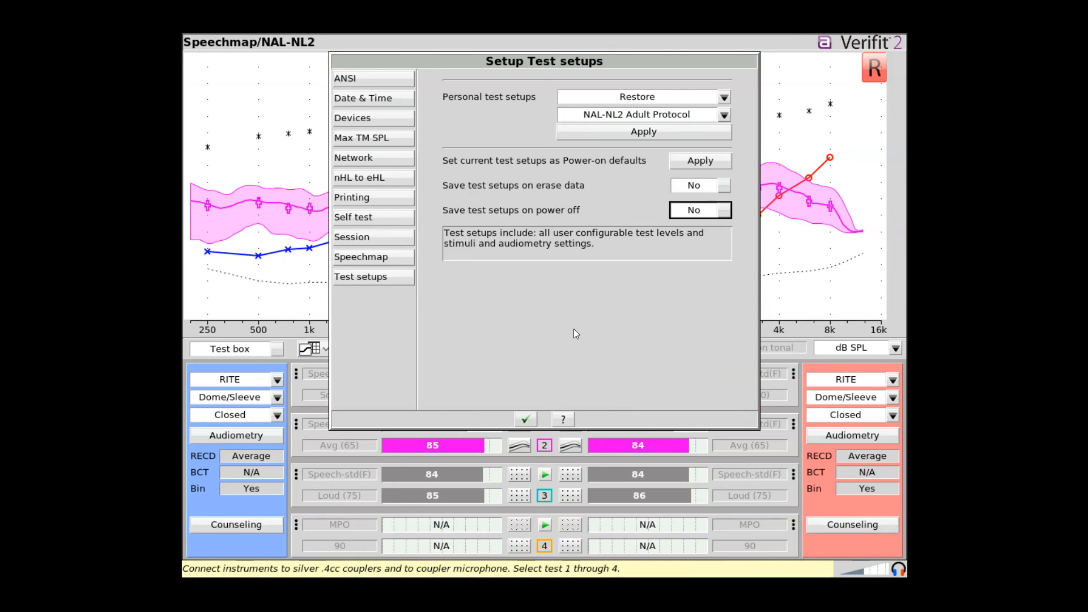
left_click(521, 418)
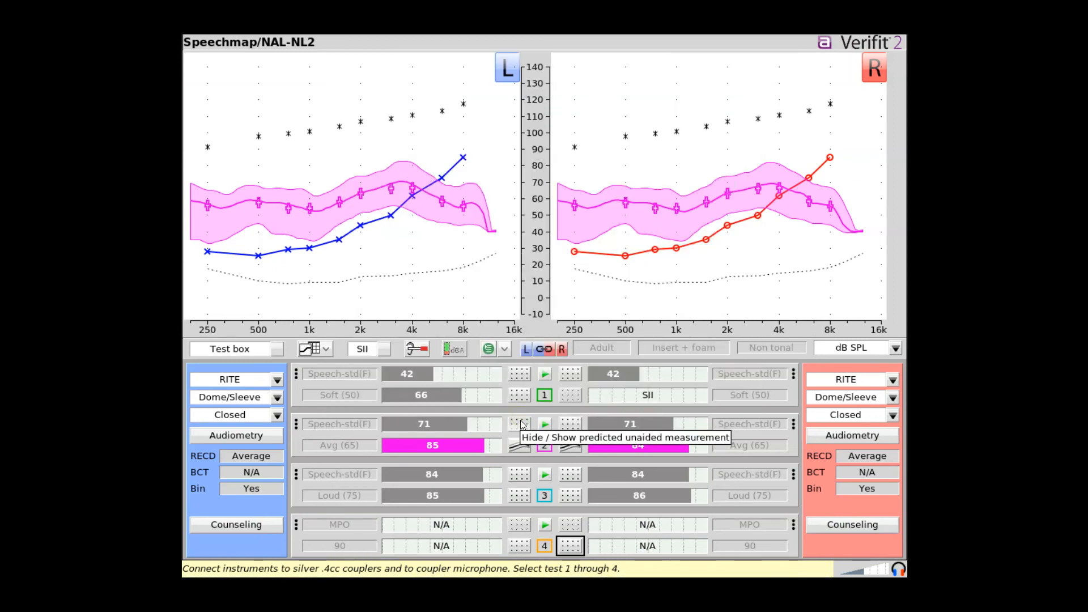